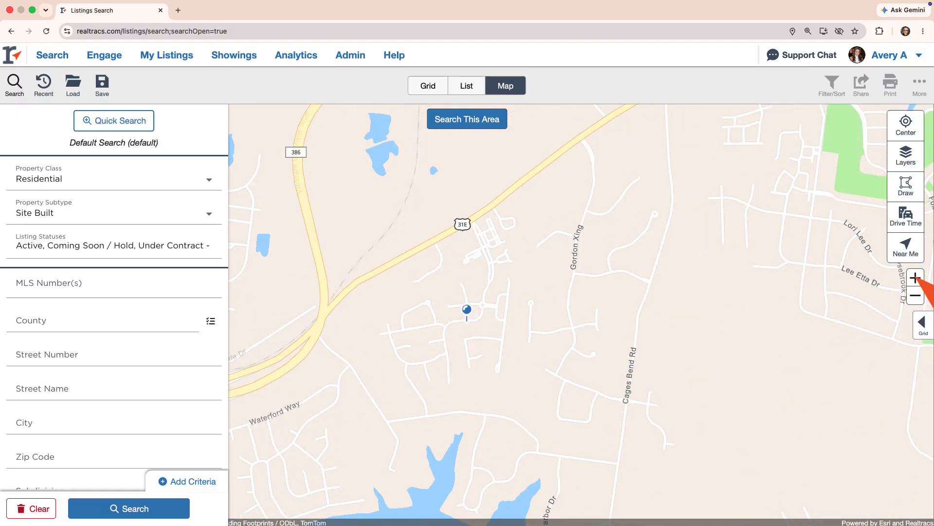
Step: Zoom in twice on Hunt Club Boulevard, recentre the map, and search this area for listings
left_click(916, 278)
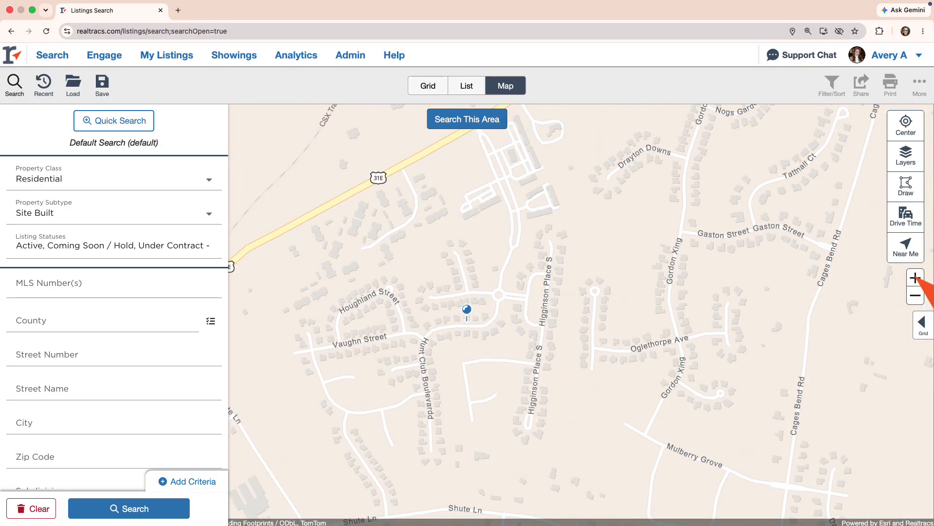
left_click(915, 277)
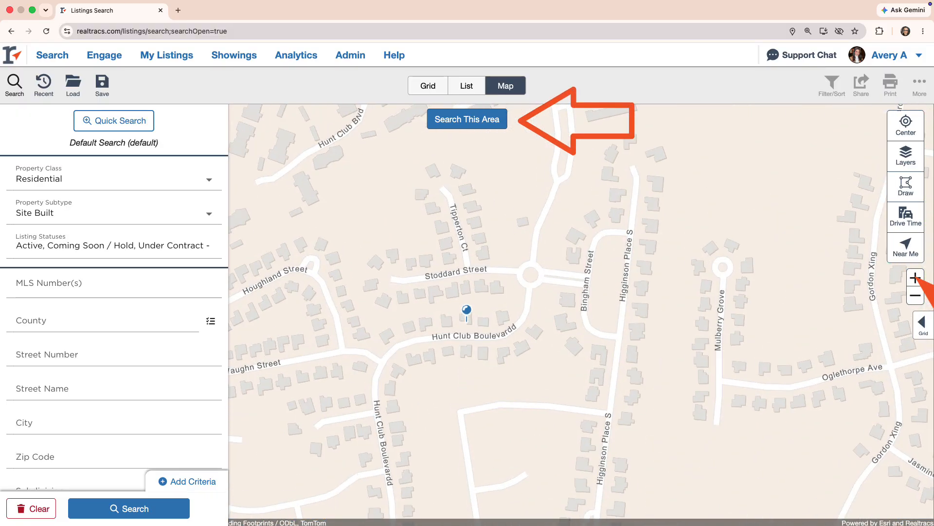
left_click_drag(648, 288, 686, 287)
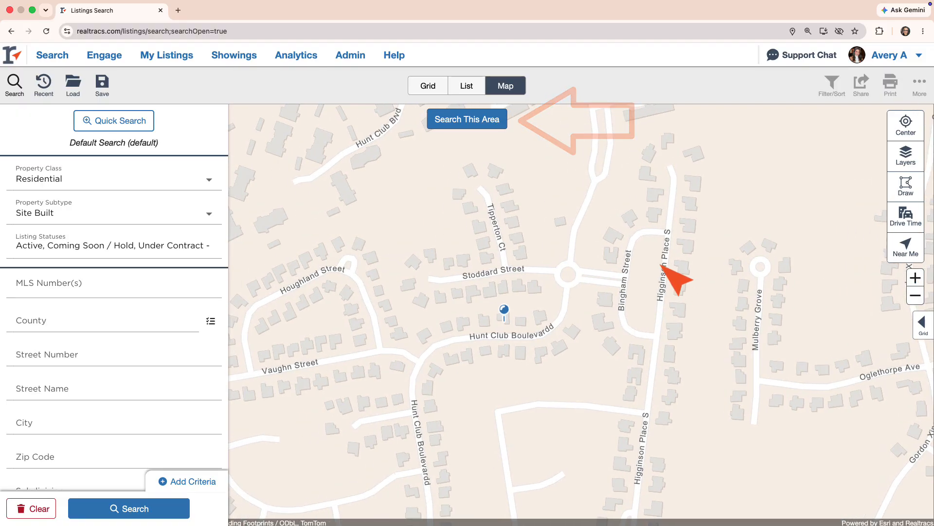
left_click(465, 119)
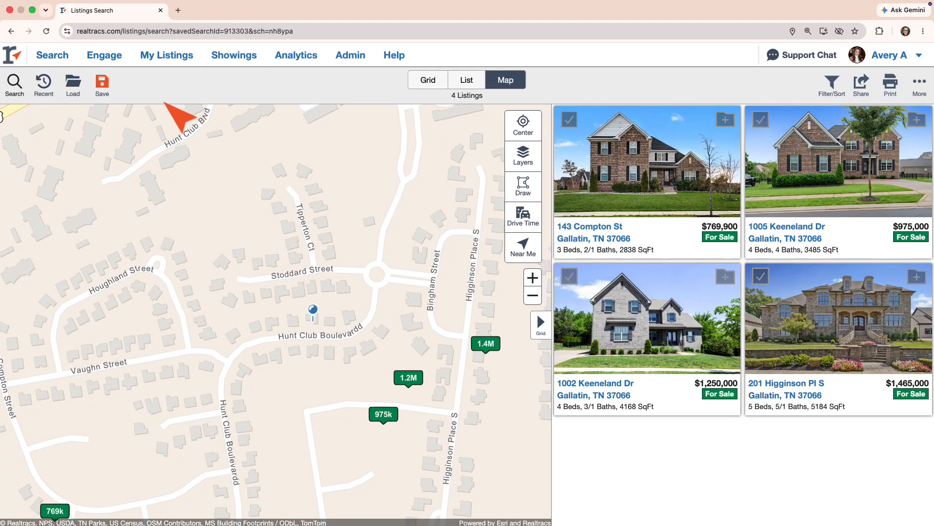
Step: Add Under Contract – Not Showing (3 months) and Closed (1 year) statuses, then rerun the search
left_click(17, 84)
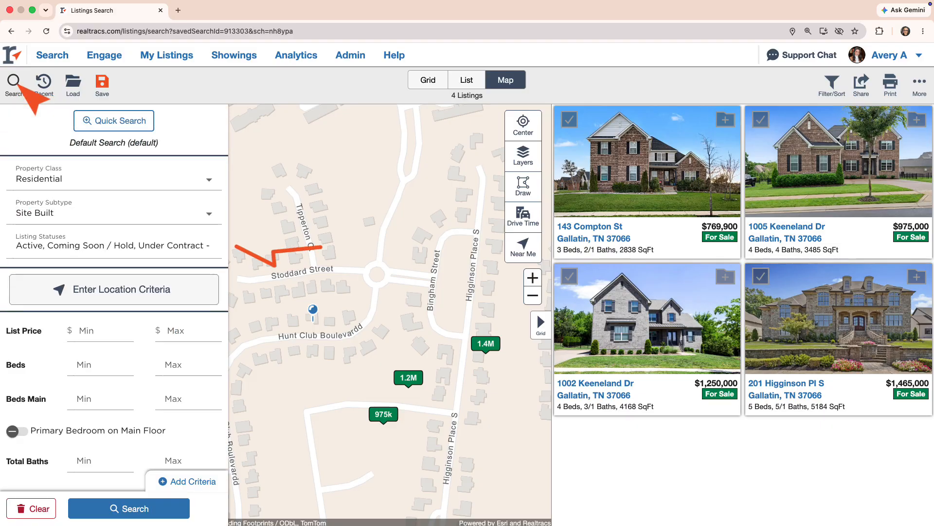
left_click(30, 245)
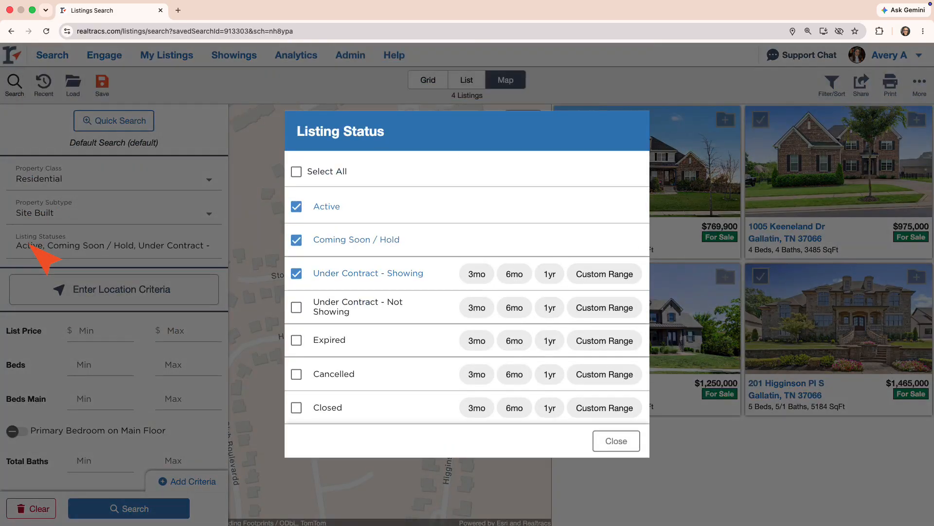
left_click(297, 307)
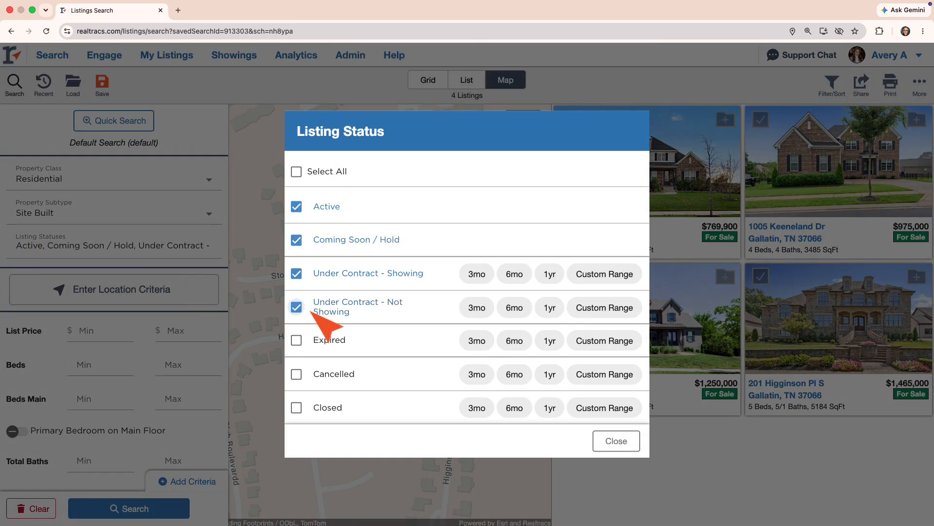
left_click(475, 307)
left_click(296, 407)
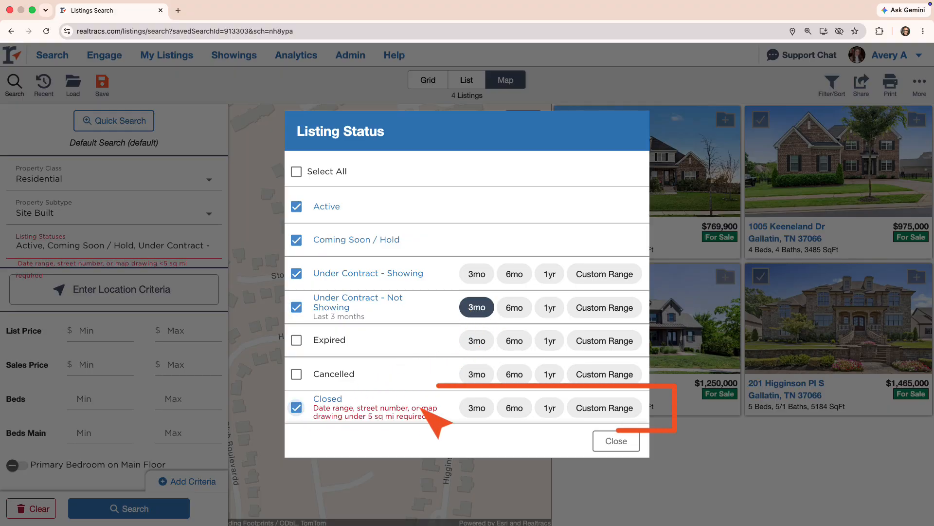
left_click(549, 407)
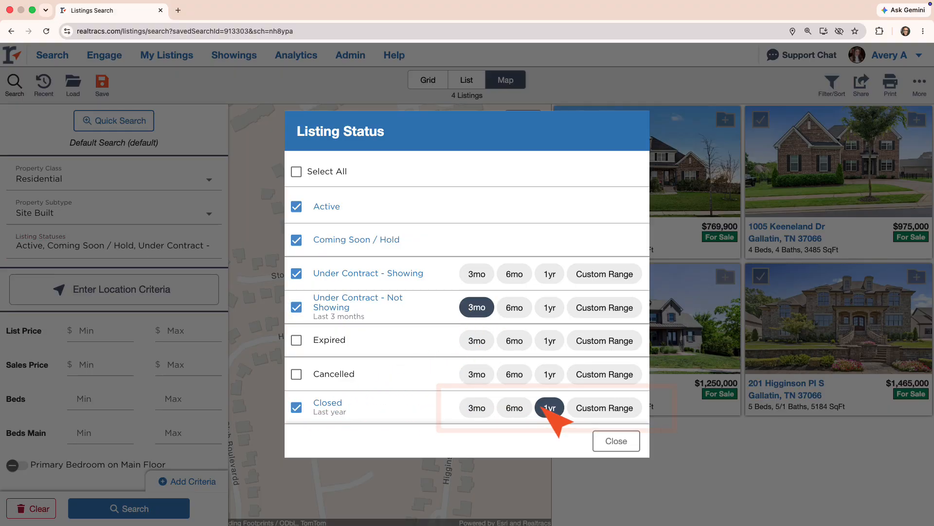
left_click(604, 442)
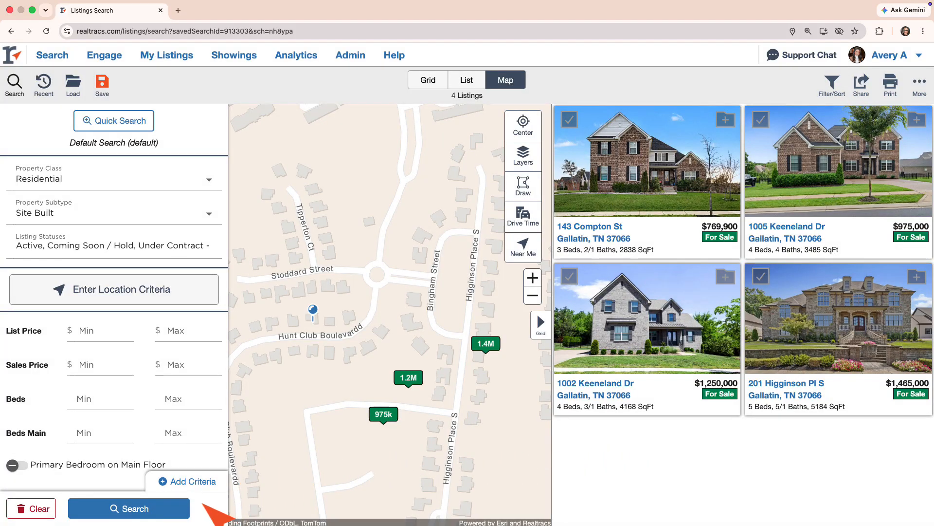
left_click(178, 506)
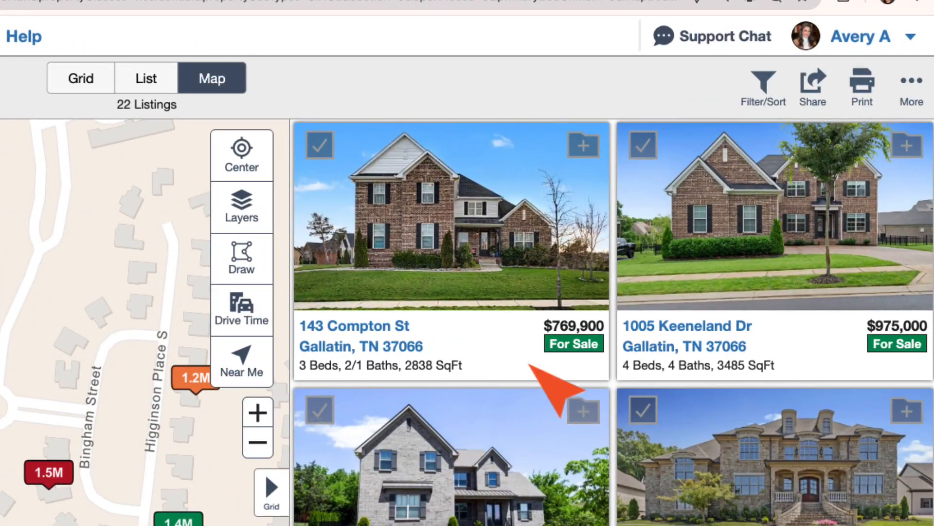
Step: Generate a CMA report from the More menu and review its Active, Under Contract and Closed tables
left_click(912, 87)
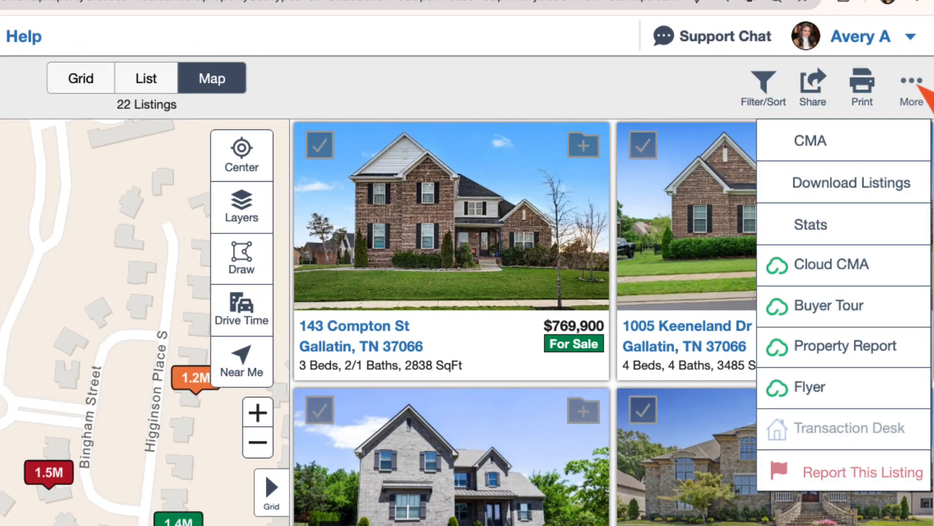
left_click(912, 138)
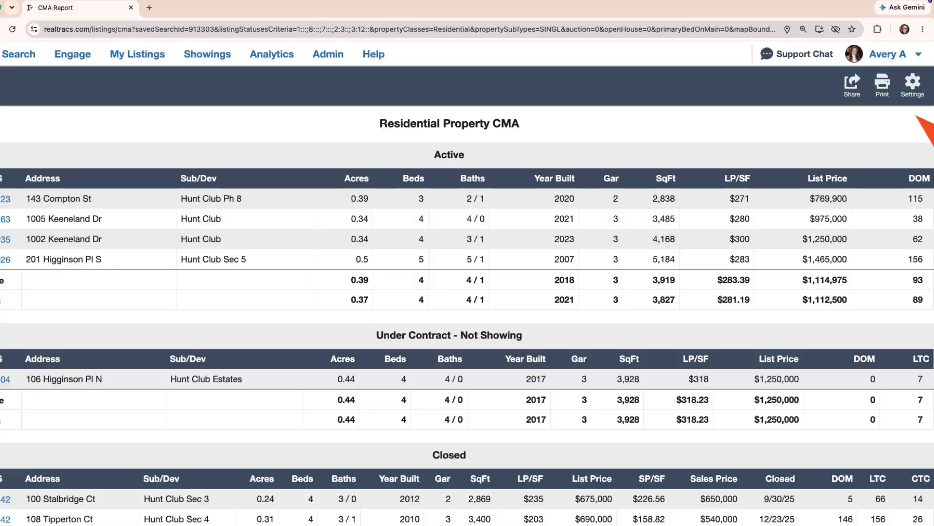
scroll(857, 292, "down", 3)
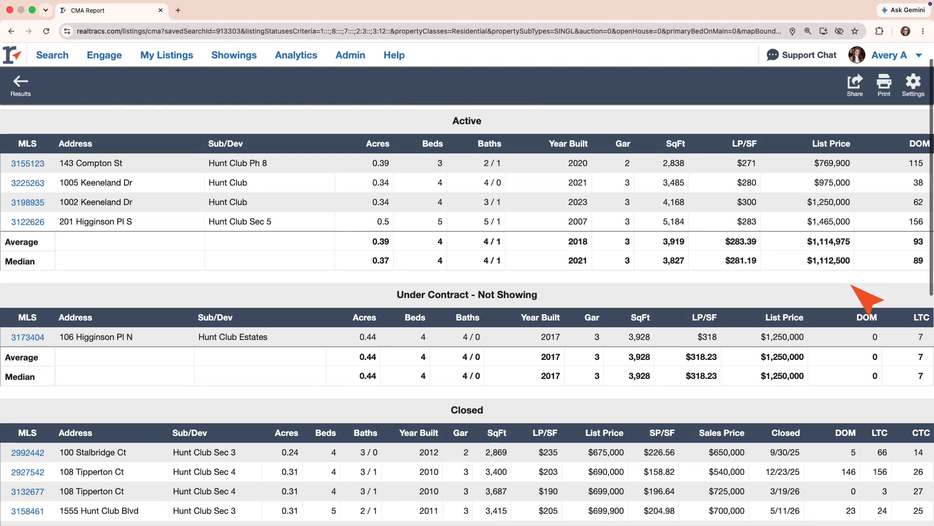
scroll(852, 287, "down", 6)
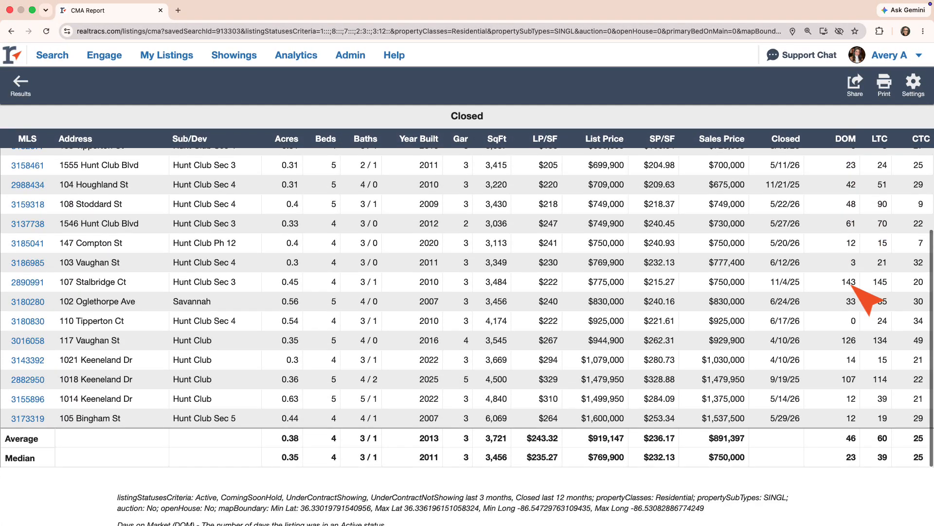
scroll(868, 299, "up", 5)
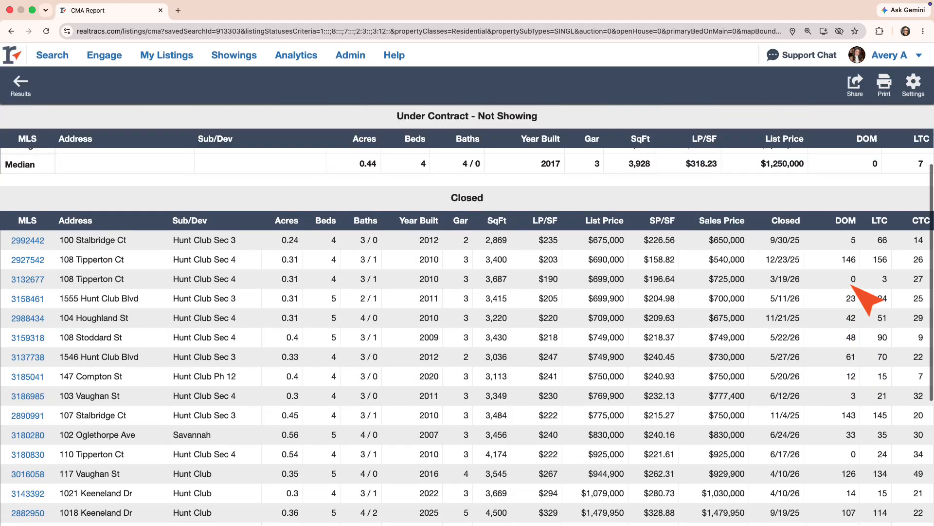
scroll(853, 286, "up", 5)
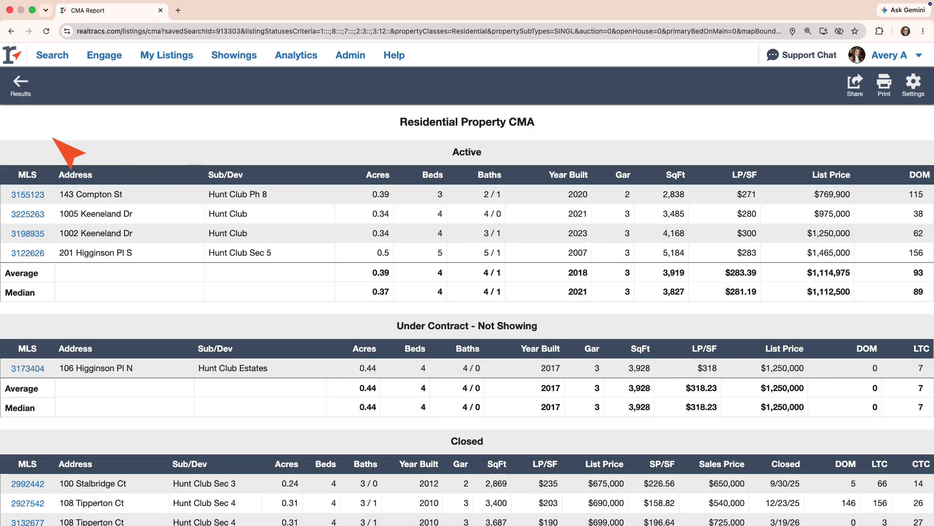
left_click(11, 51)
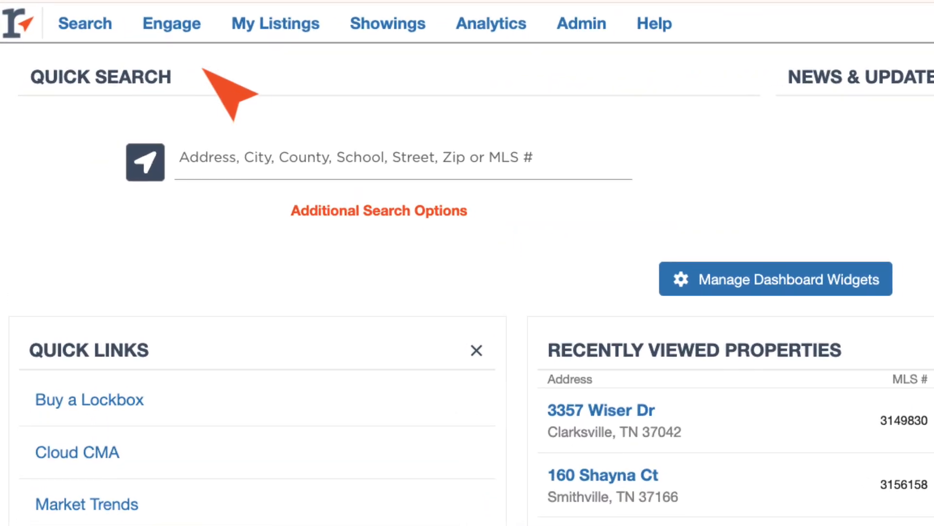
left_click(233, 162)
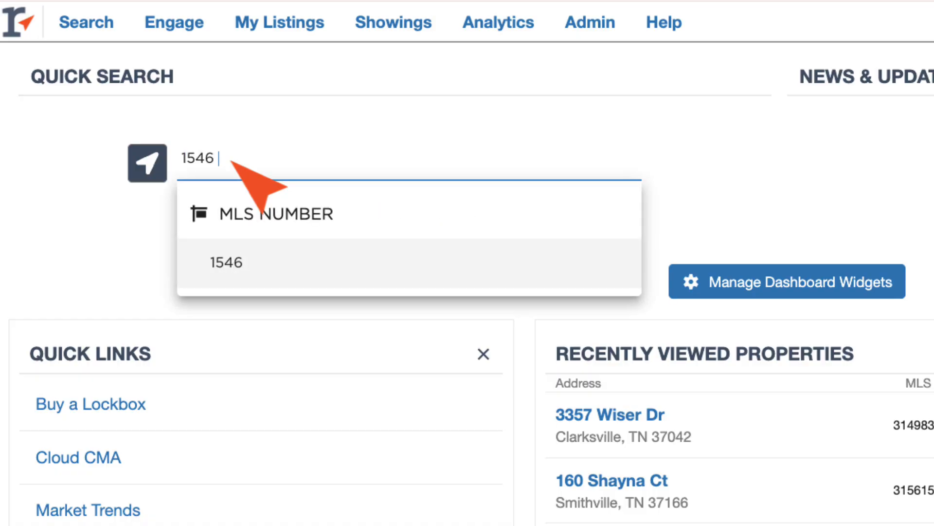
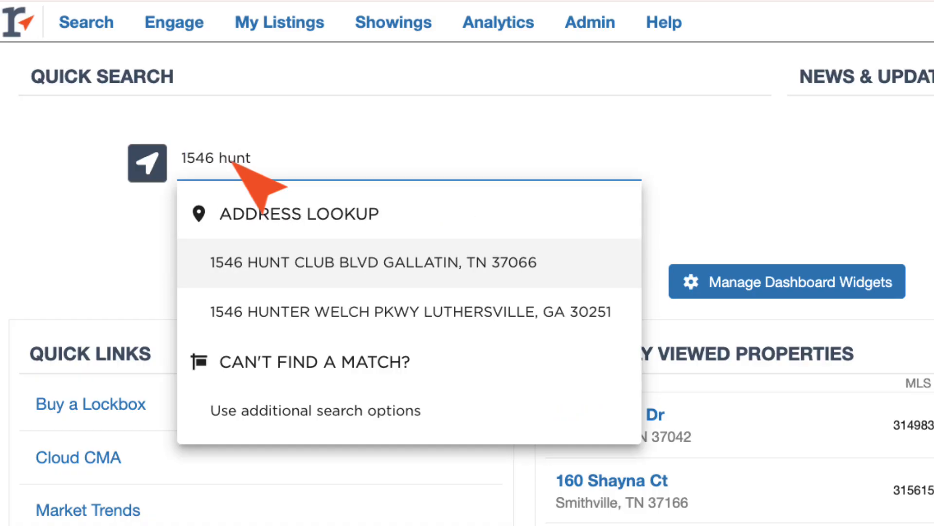
left_click(221, 260)
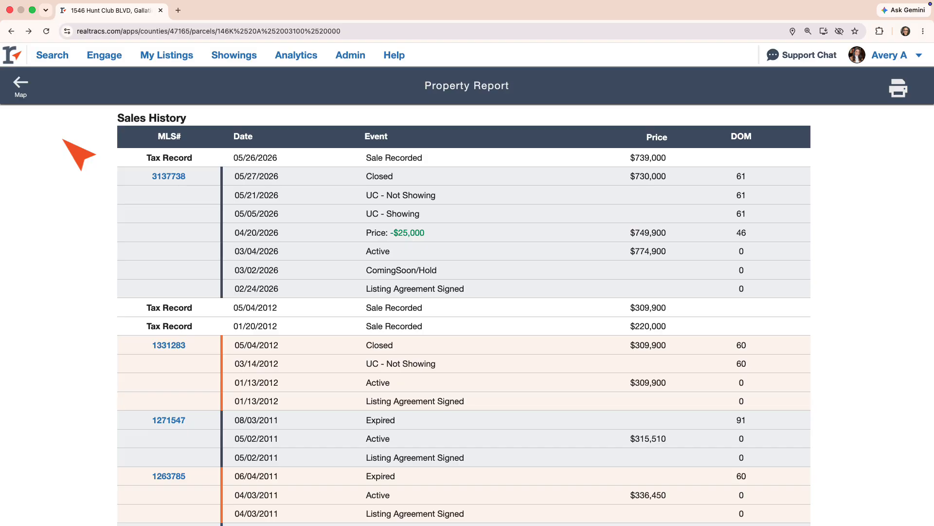
scroll(63, 140, "down", 10)
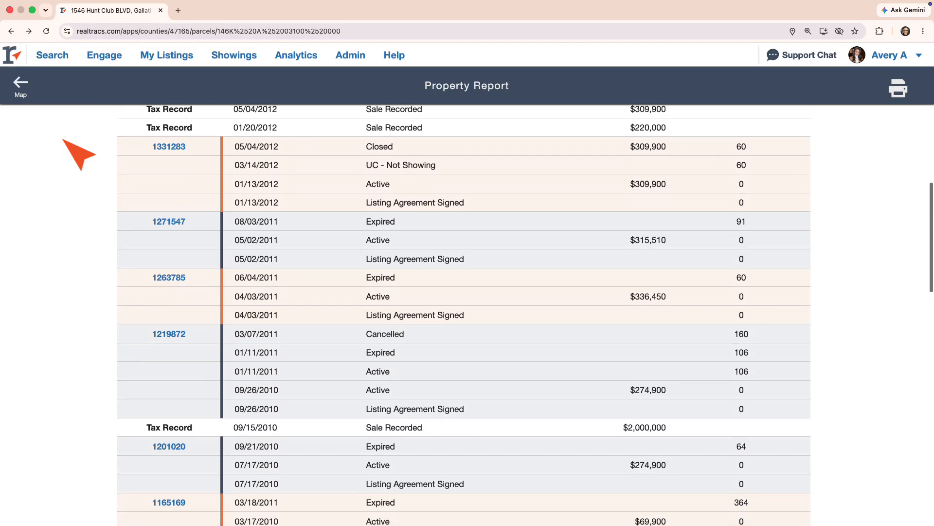
scroll(62, 140, "up", 10)
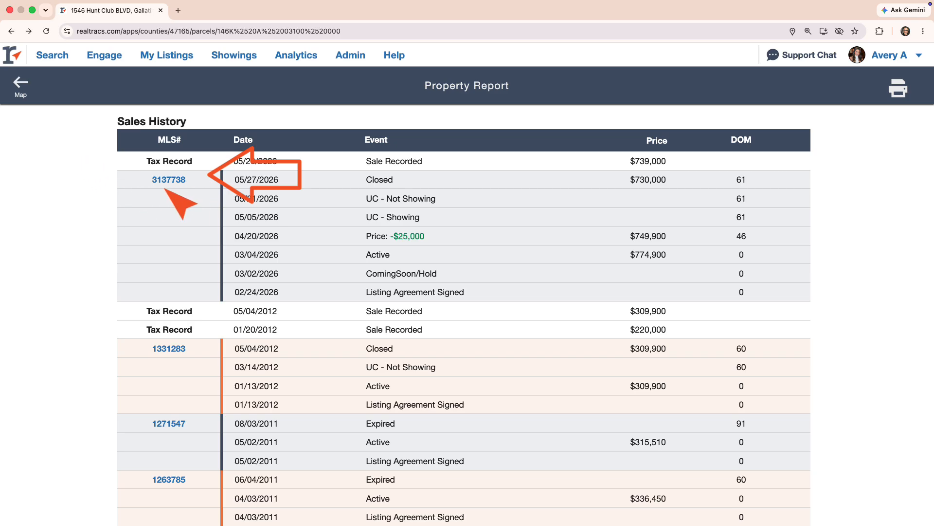
left_click(168, 180)
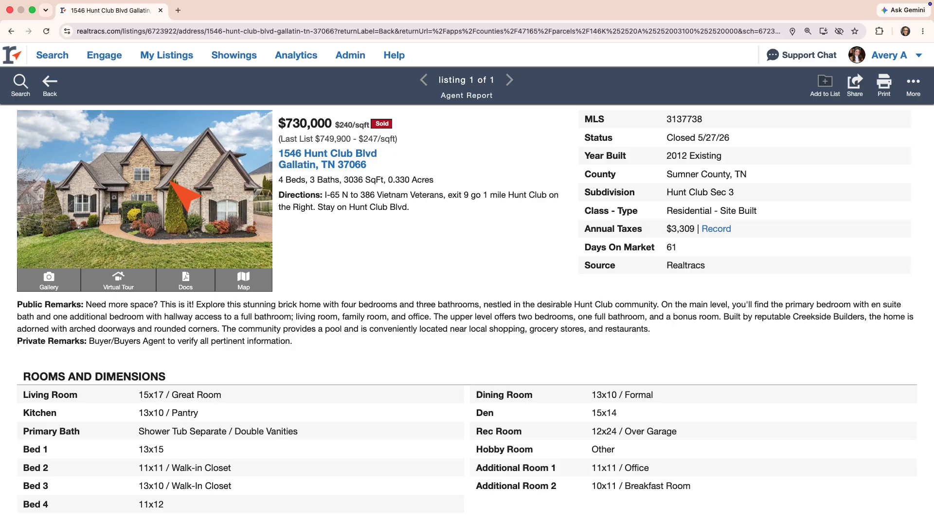
scroll(336, 291, "down", 10)
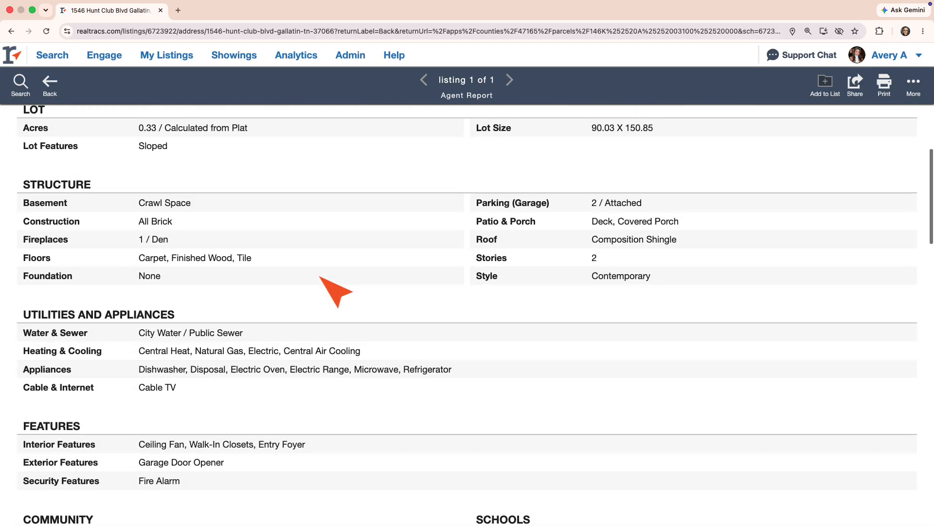
scroll(336, 291, "down", 3)
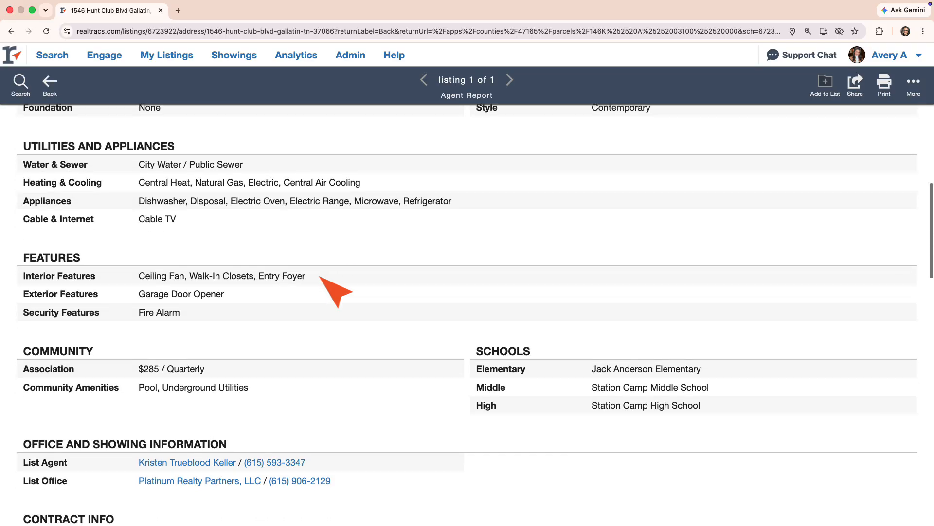
scroll(336, 291, "up", 4)
scroll(335, 291, "up", 4)
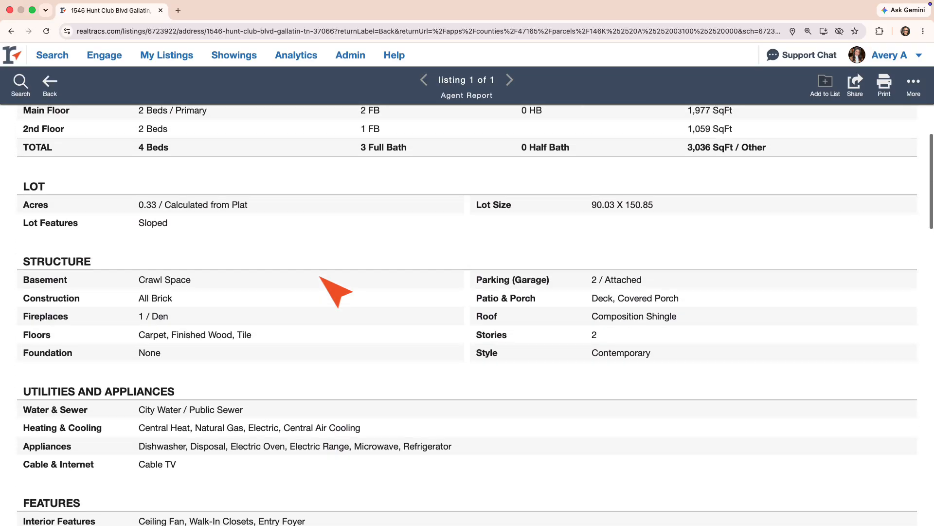
scroll(336, 291, "up", 6)
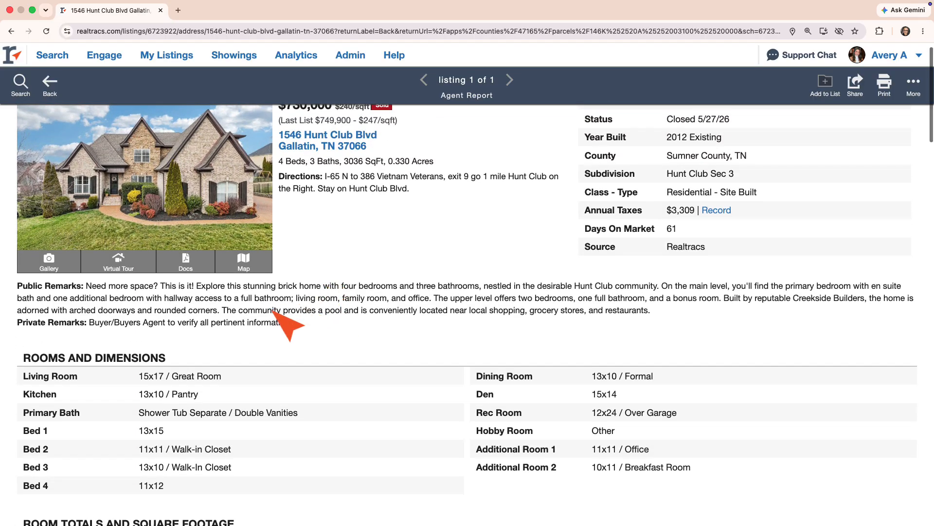
left_click(51, 260)
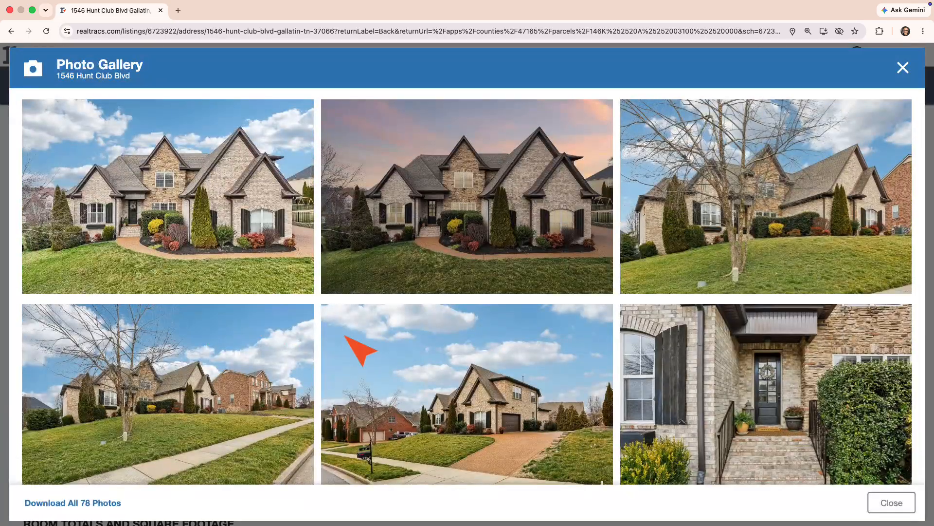
scroll(425, 370, "down", 8)
scroll(432, 372, "down", 20)
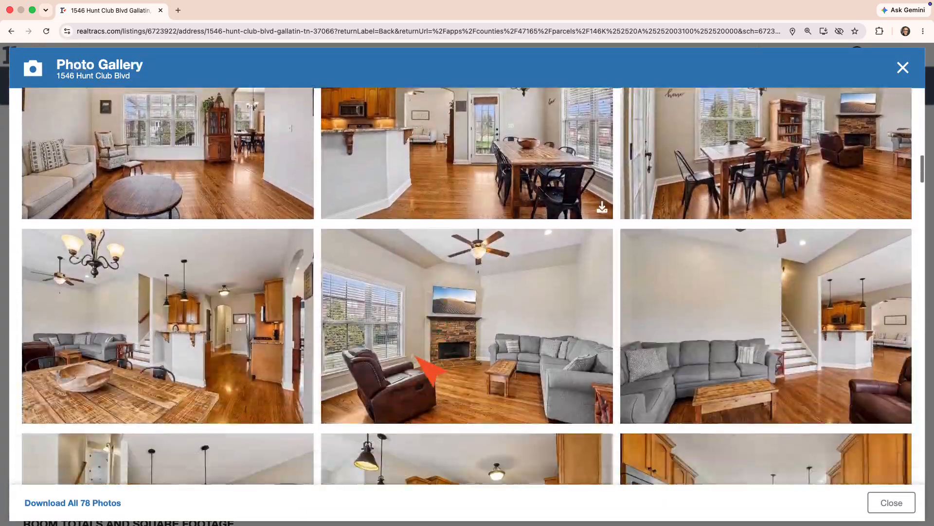
scroll(417, 357, "down", 10)
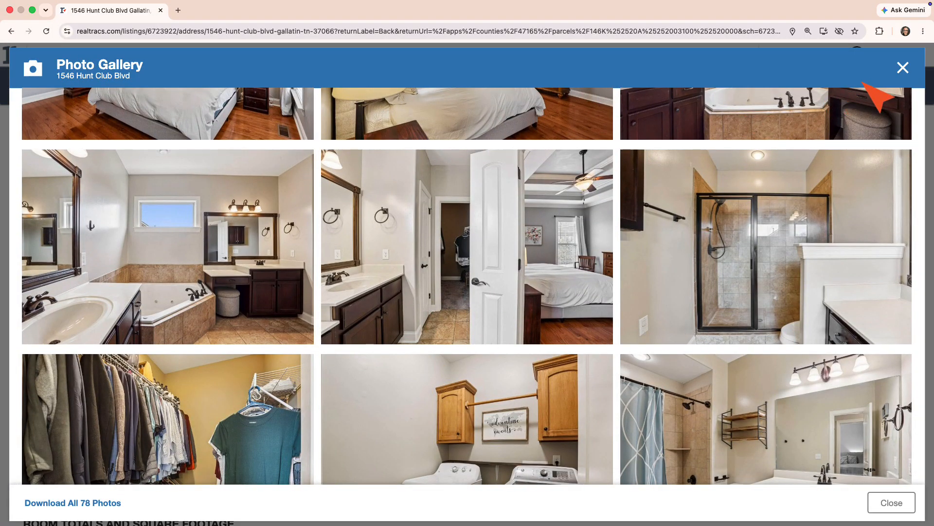
left_click(903, 68)
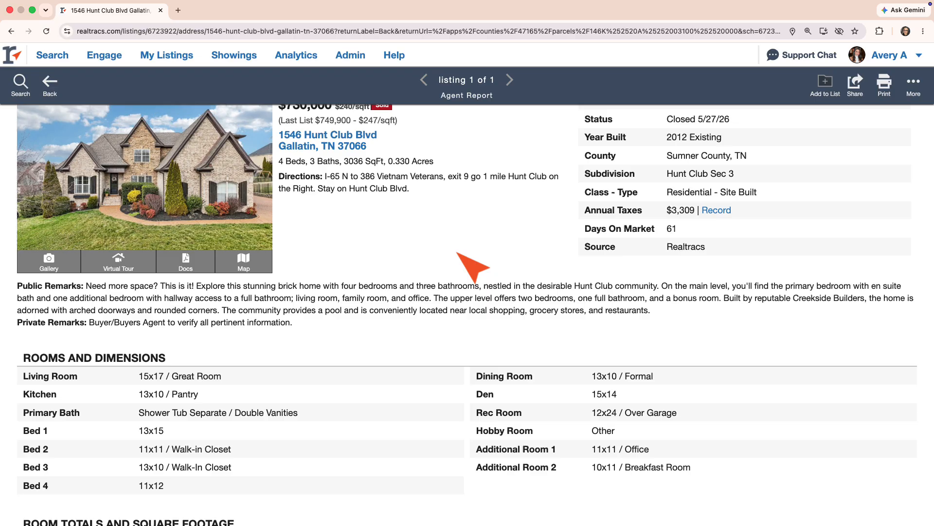
scroll(411, 262, "up", 1)
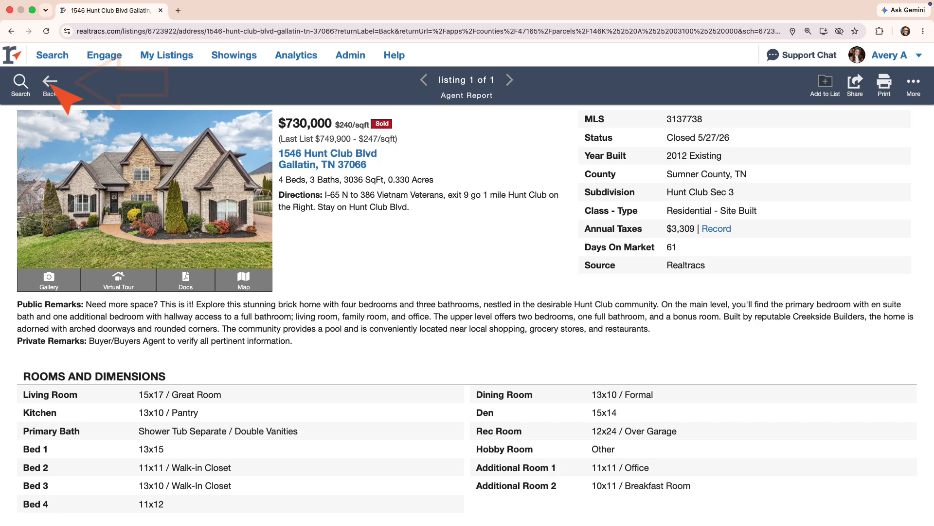
Step: Return to the listings map, adjust zoom and pan around the parcel, and search this area
left_click(49, 83)
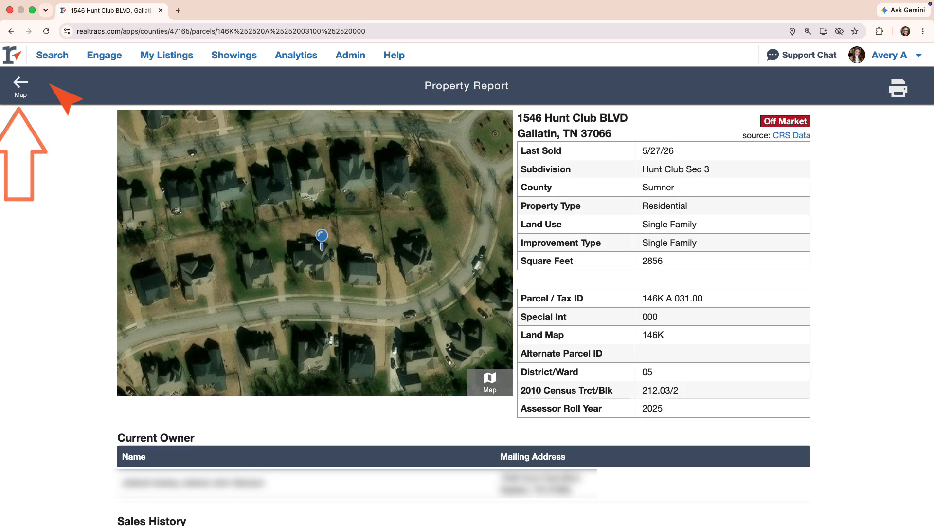
left_click(21, 84)
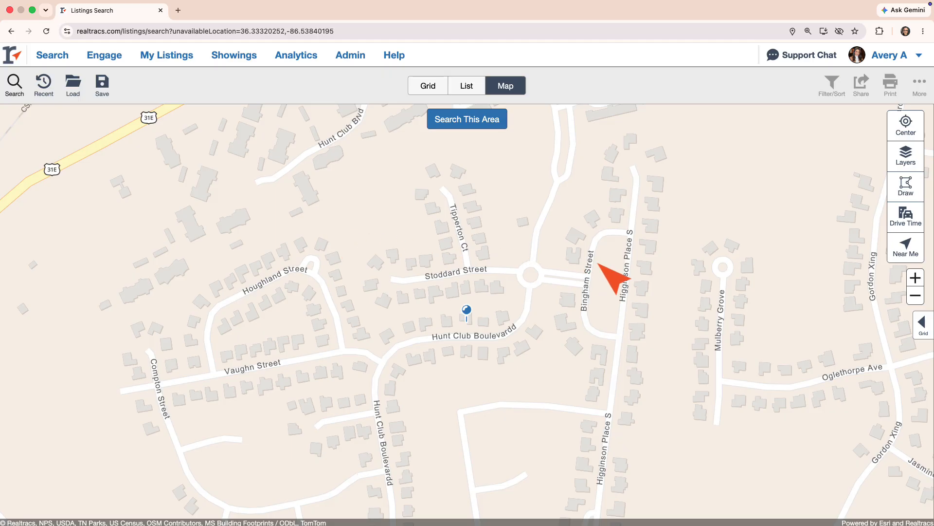
left_click(914, 277)
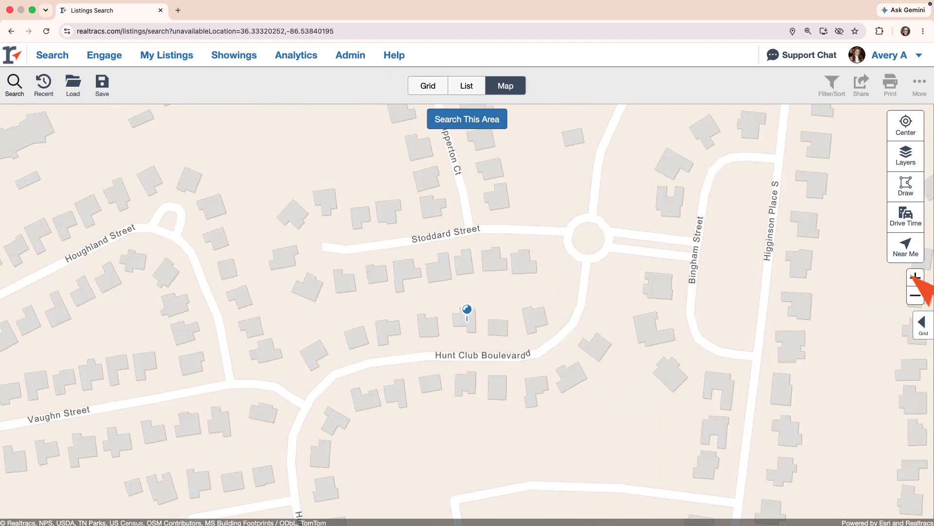
left_click(915, 295)
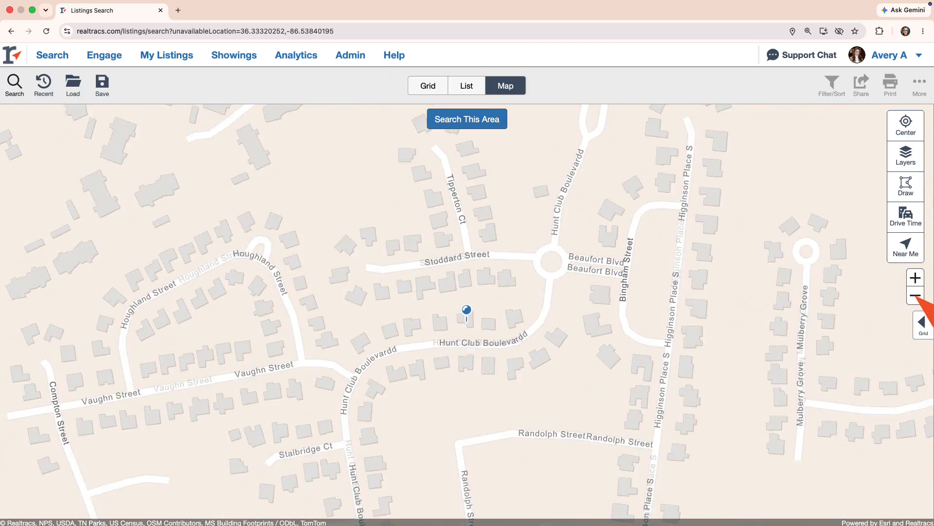
left_click(915, 295)
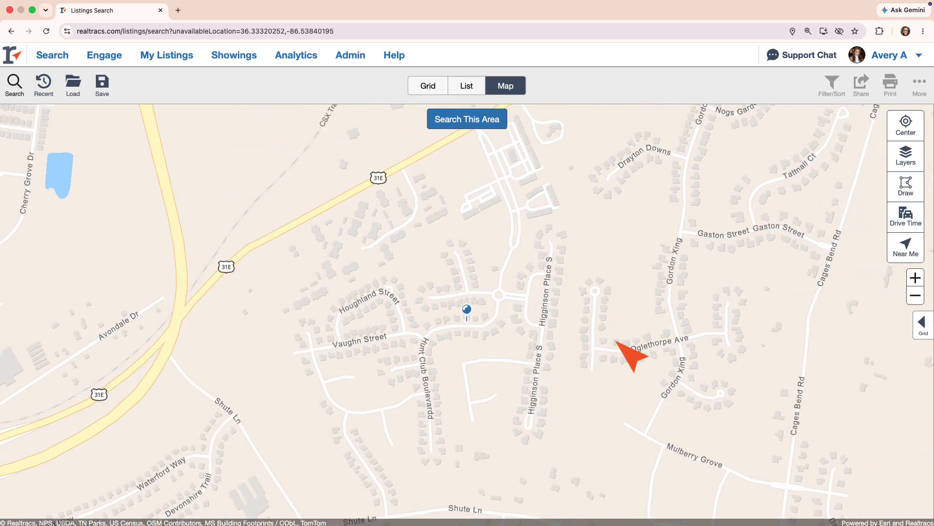
left_click_drag(618, 348, 605, 273)
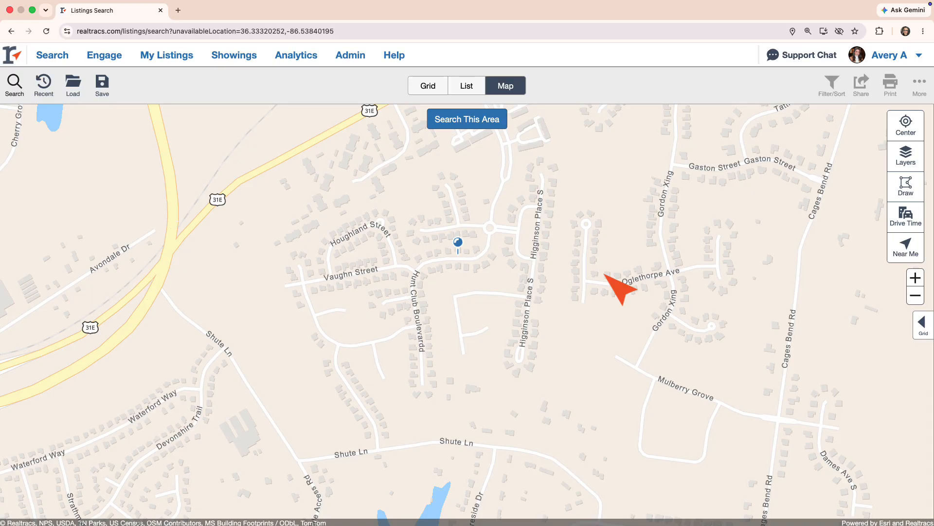
left_click(458, 121)
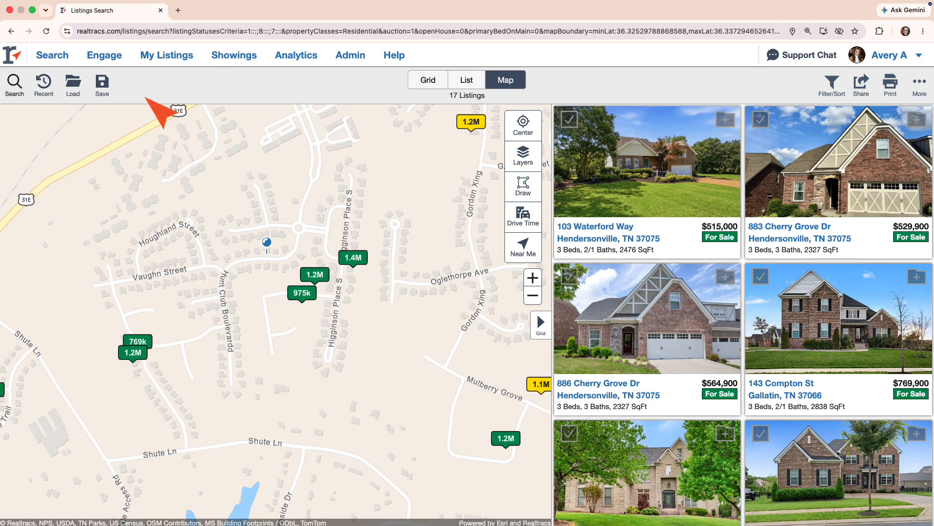
Step: Limit the search's property subtype to Site Built
left_click(12, 89)
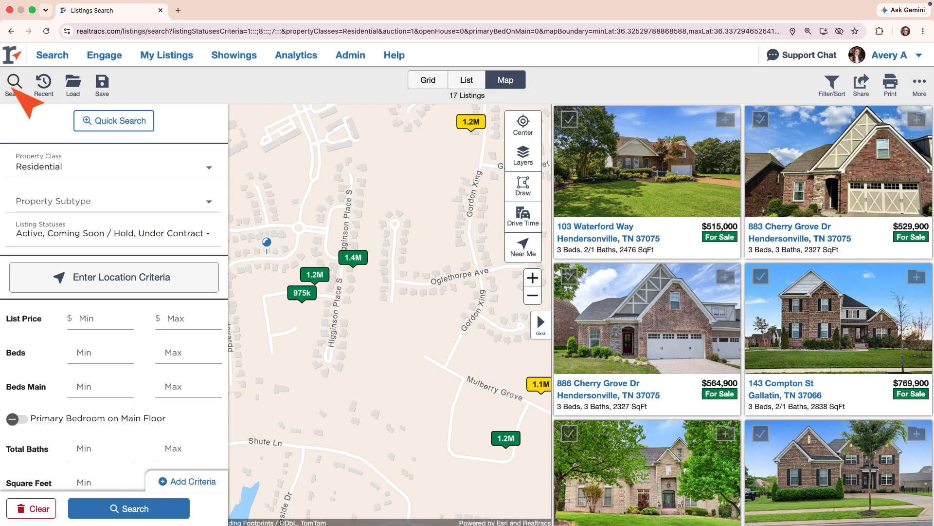
left_click(39, 197)
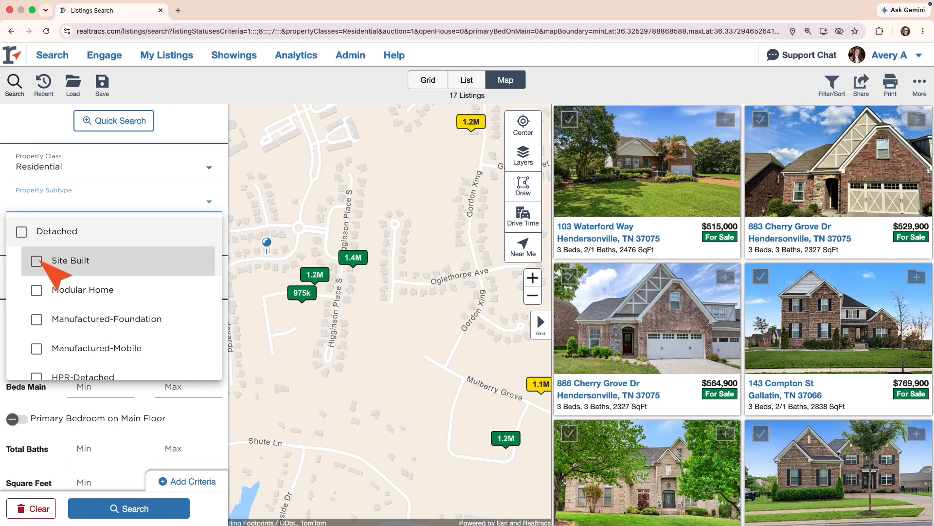
left_click(38, 258)
left_click(6, 280)
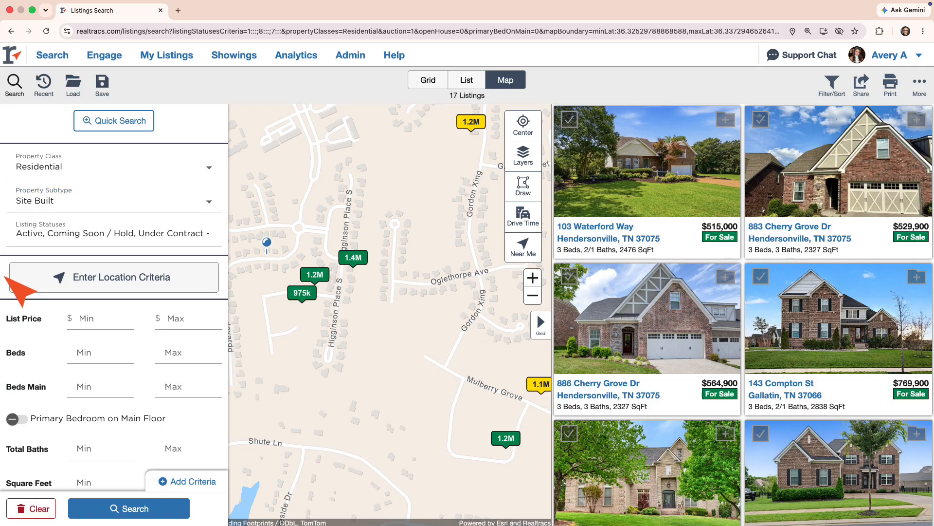
Step: Add Under Contract – Not Showing (3 months) and Closed (1 year) statuses and rerun the search
left_click(20, 239)
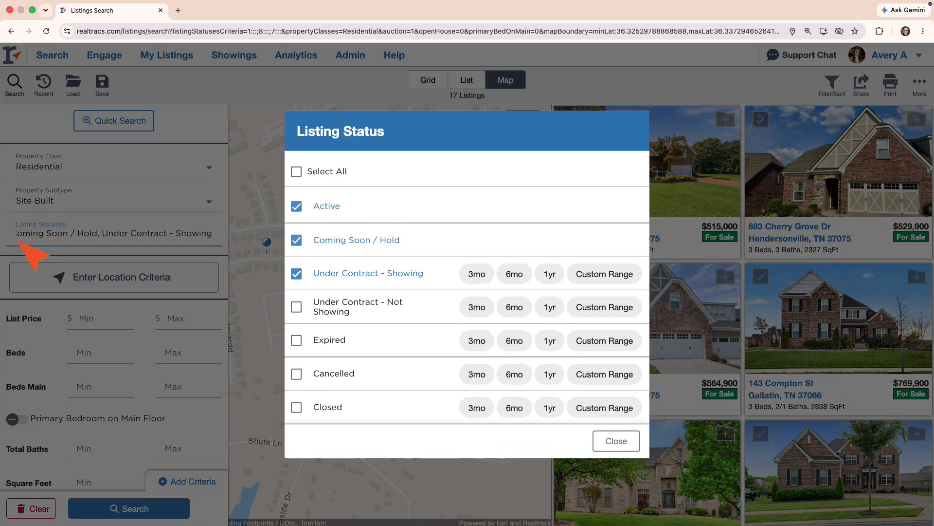
left_click(296, 307)
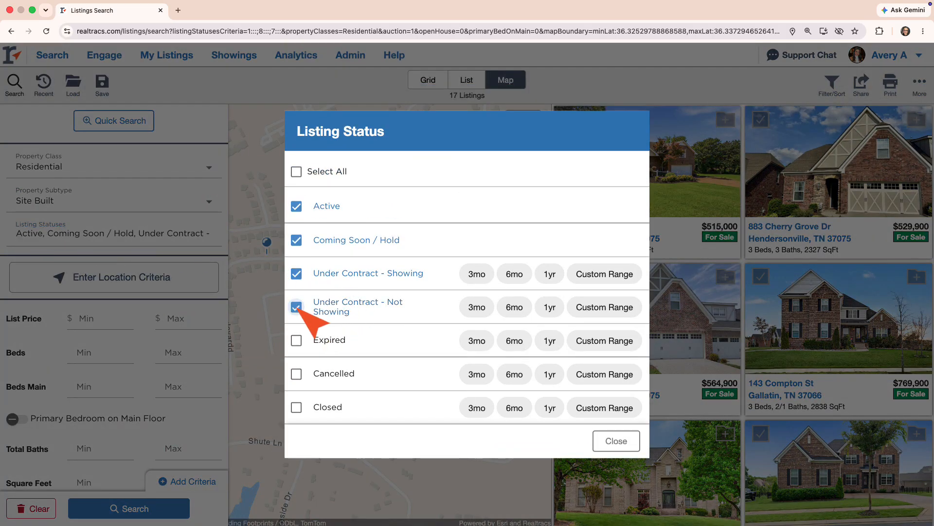
left_click(474, 307)
left_click(297, 407)
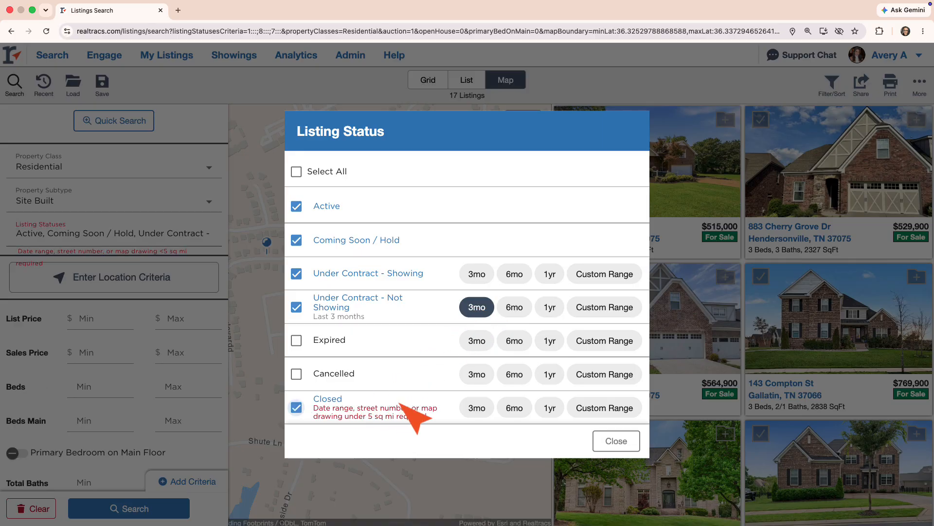
left_click(550, 408)
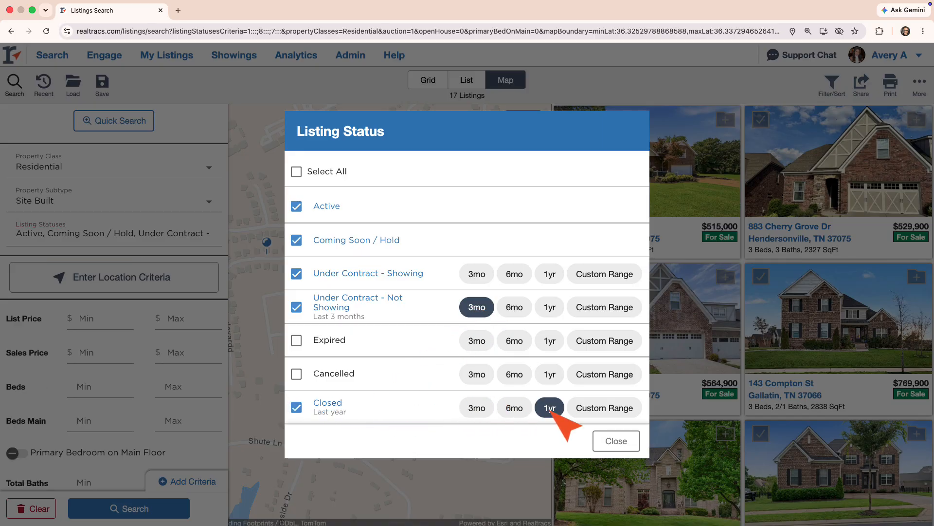
left_click(627, 440)
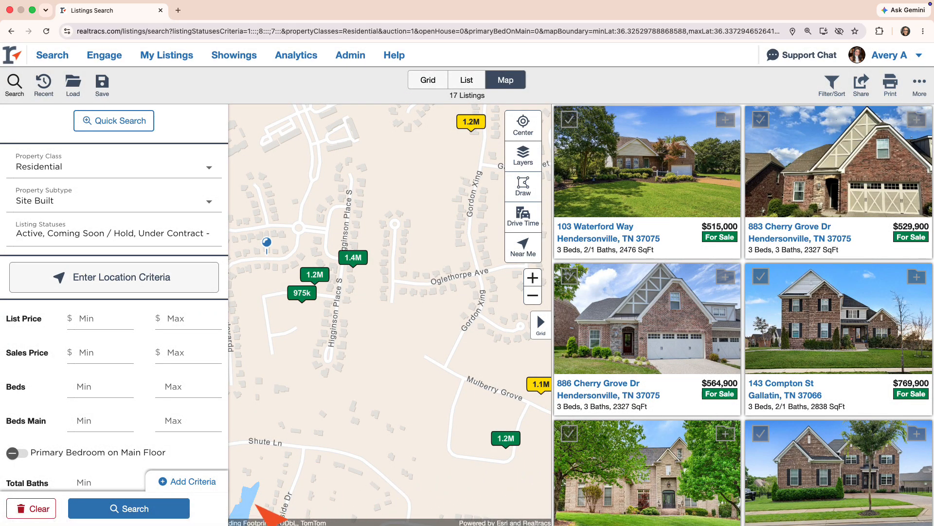
left_click(178, 511)
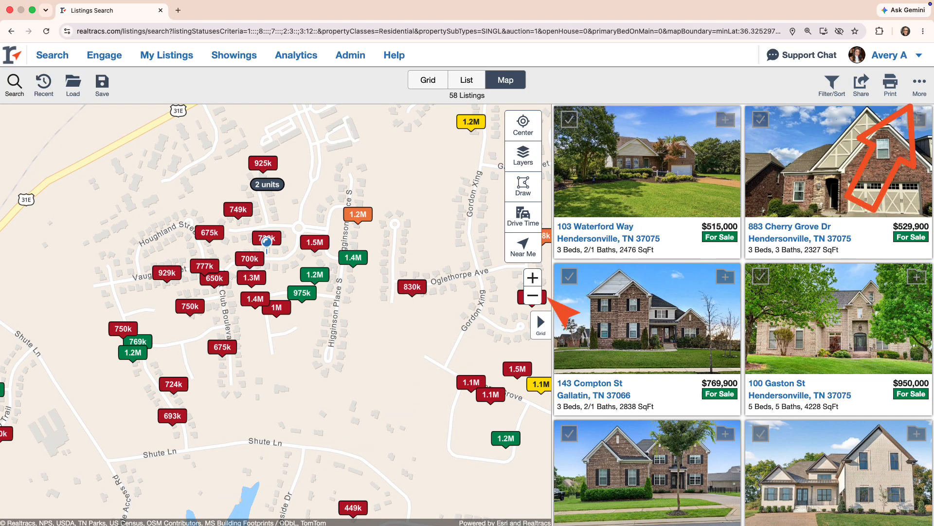
Step: Open the Stats report from the More menu for the 58 listings
left_click(924, 84)
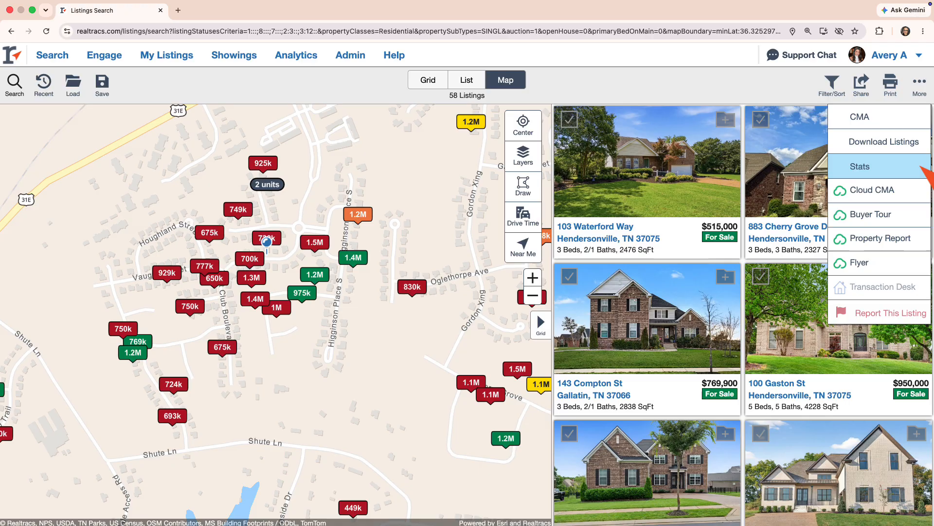
left_click(922, 166)
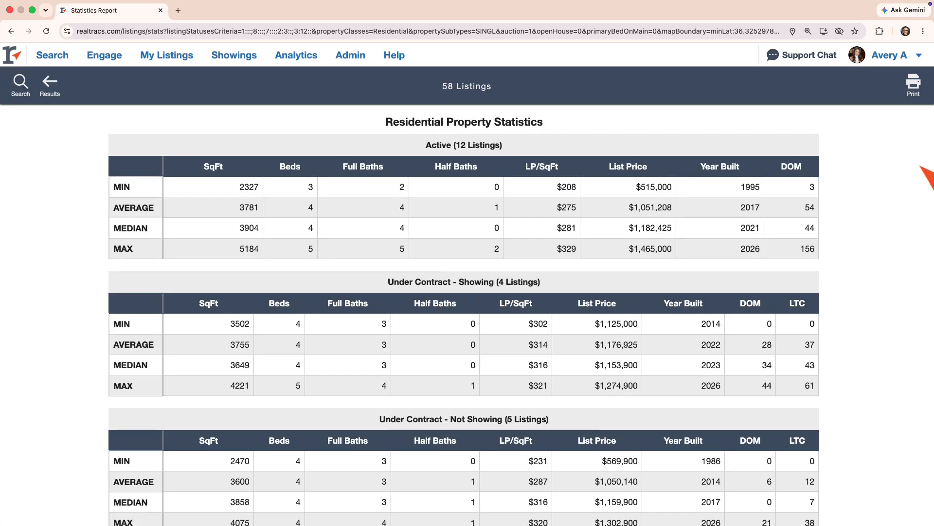
scroll(920, 167, "down", 4)
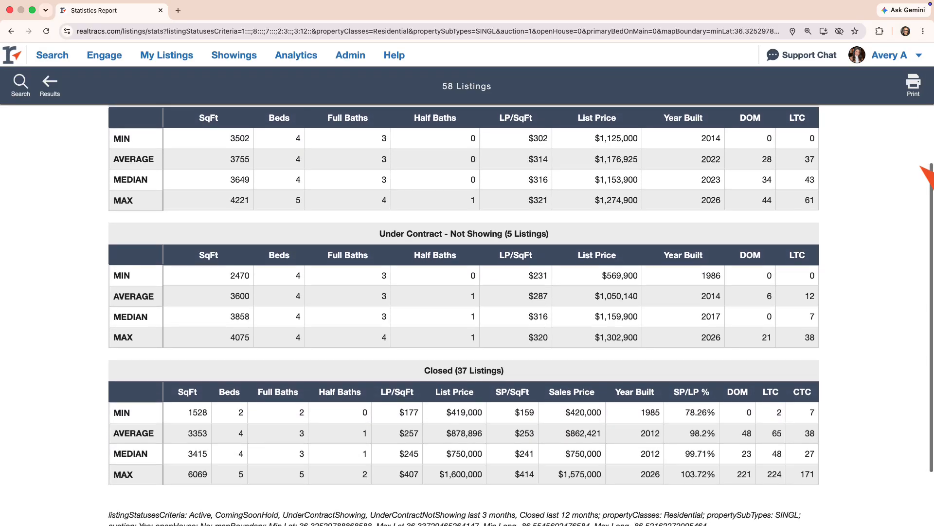
scroll(920, 166, "up", 3)
scroll(925, 170, "up", 2)
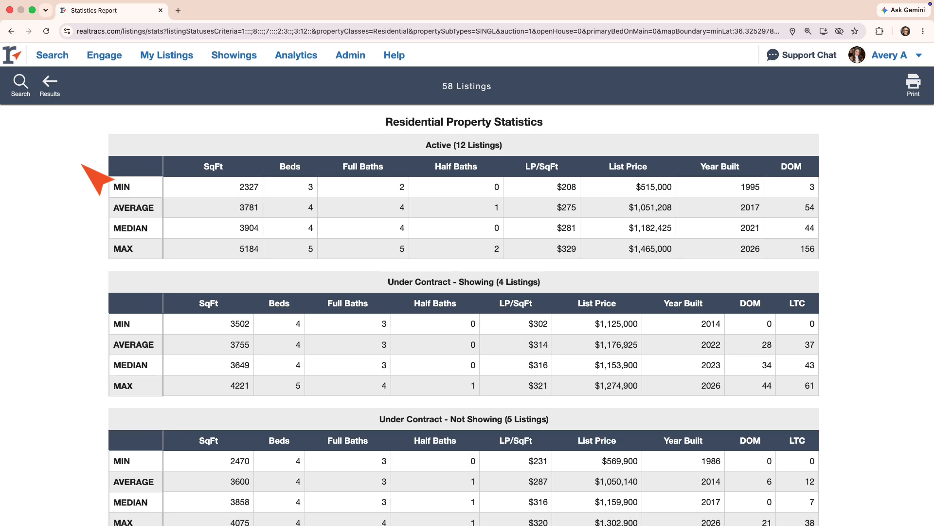
scroll(82, 164, "down", 5)
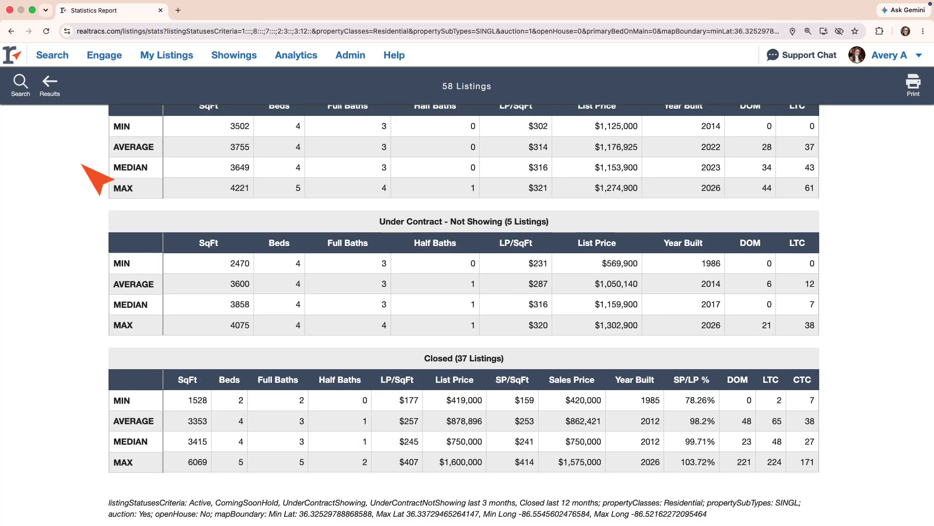
scroll(82, 165, "down", 1)
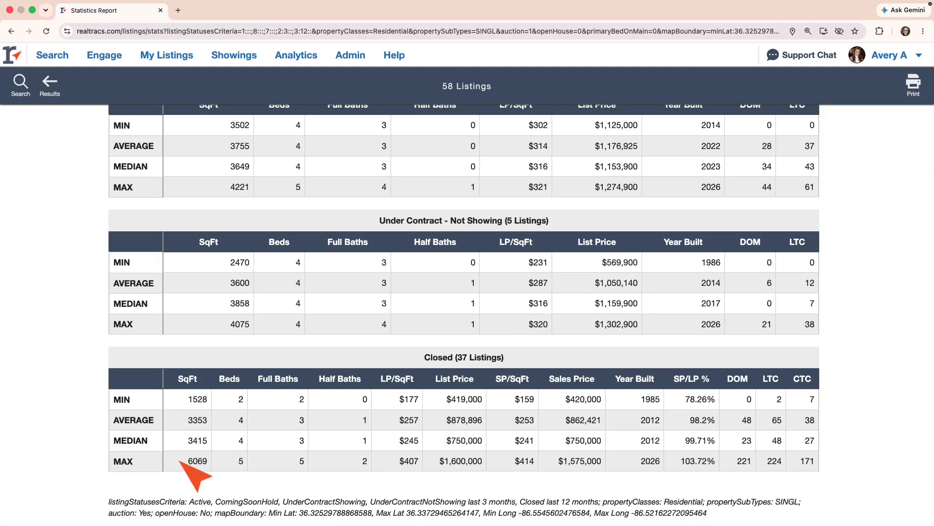
left_click_drag(180, 460, 344, 460)
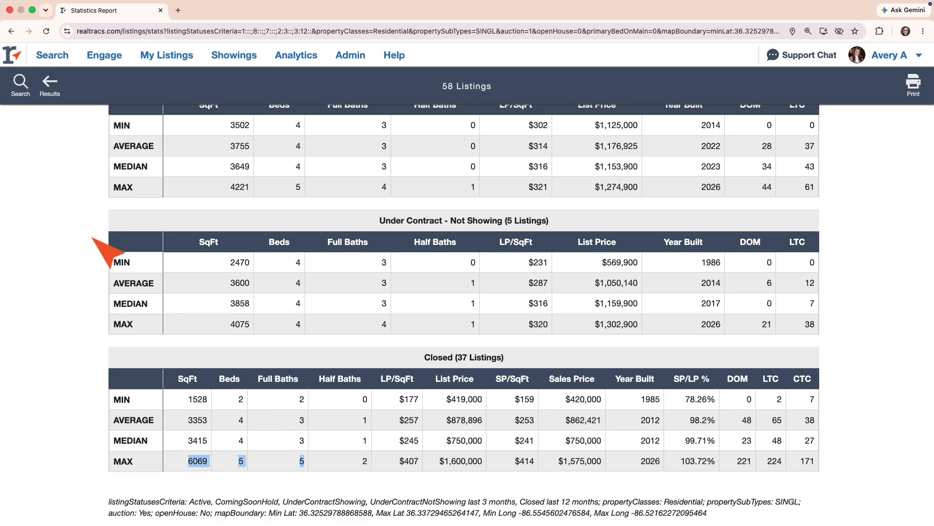
left_click(19, 174)
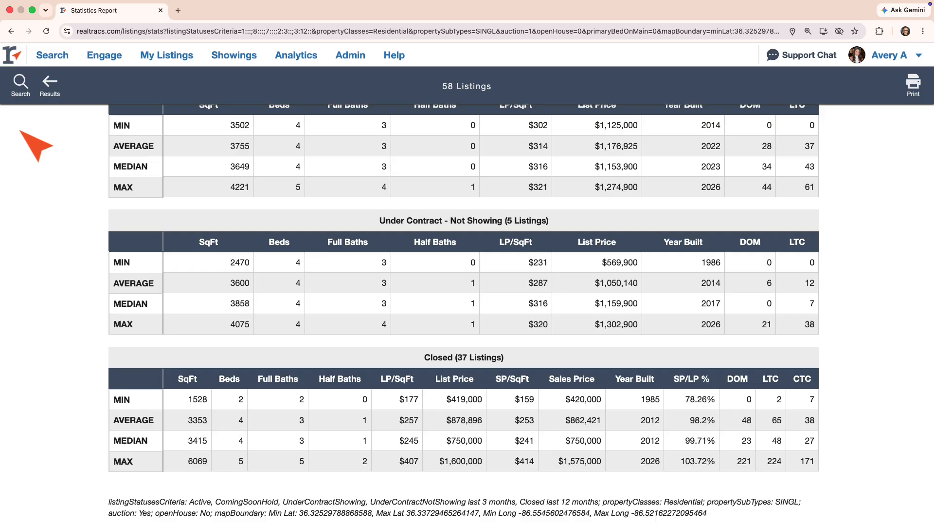
Step: Set the minimum stories to 2 and rerun the statistics report
left_click(22, 94)
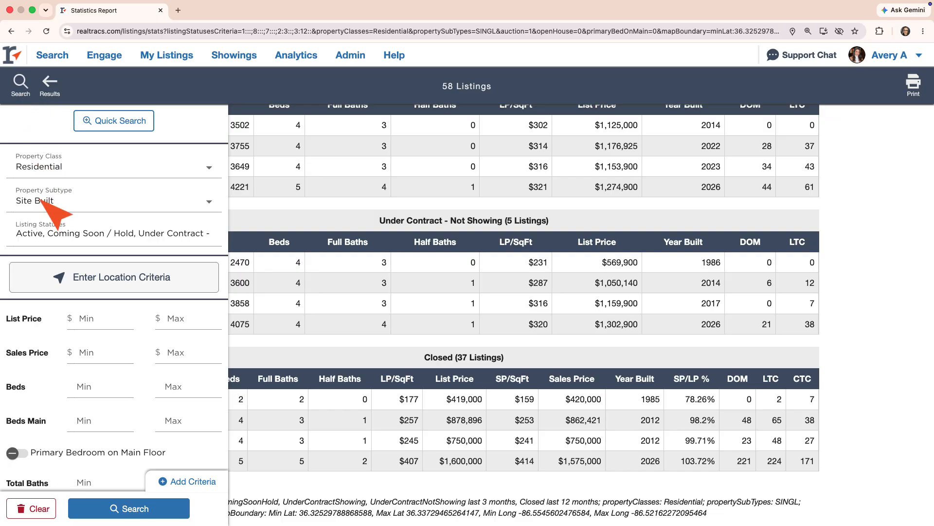
scroll(71, 363, "down", 4)
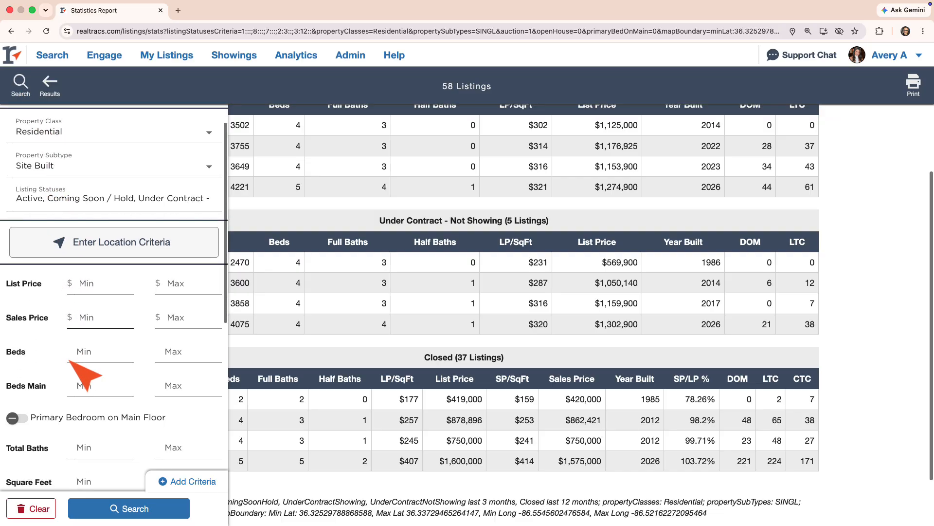
scroll(69, 360, "down", 1)
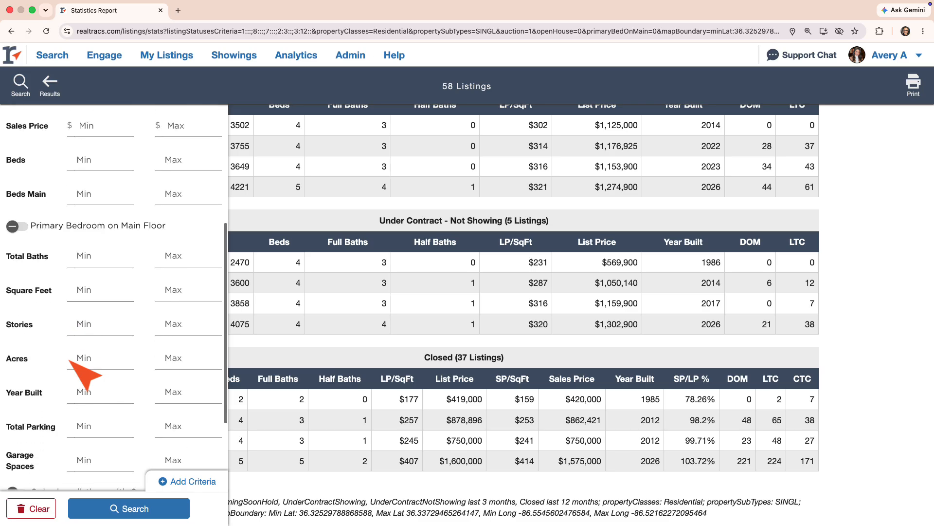
left_click(96, 323)
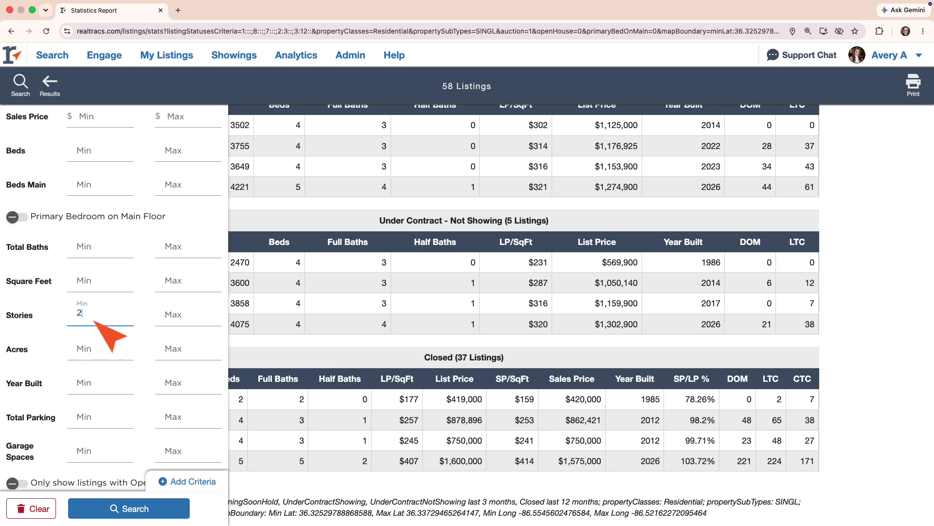
left_click(137, 518)
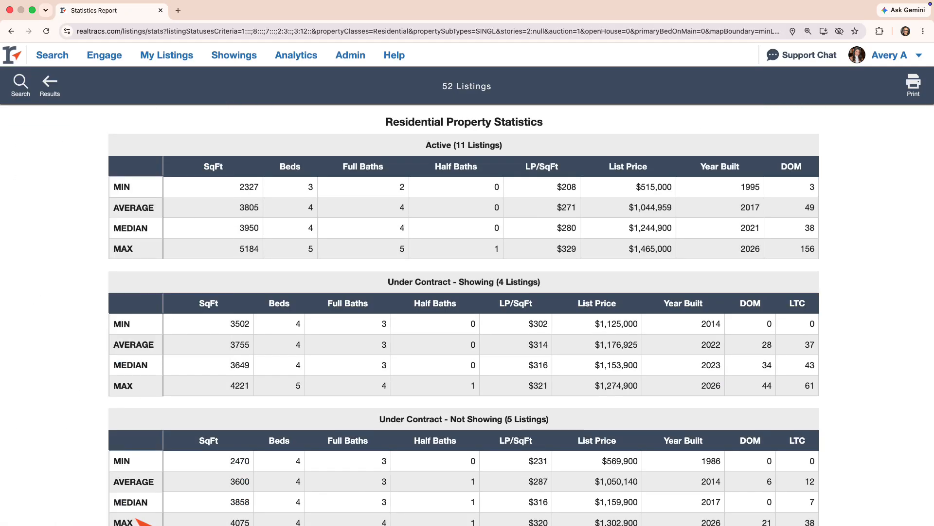
scroll(140, 521, "down", 4)
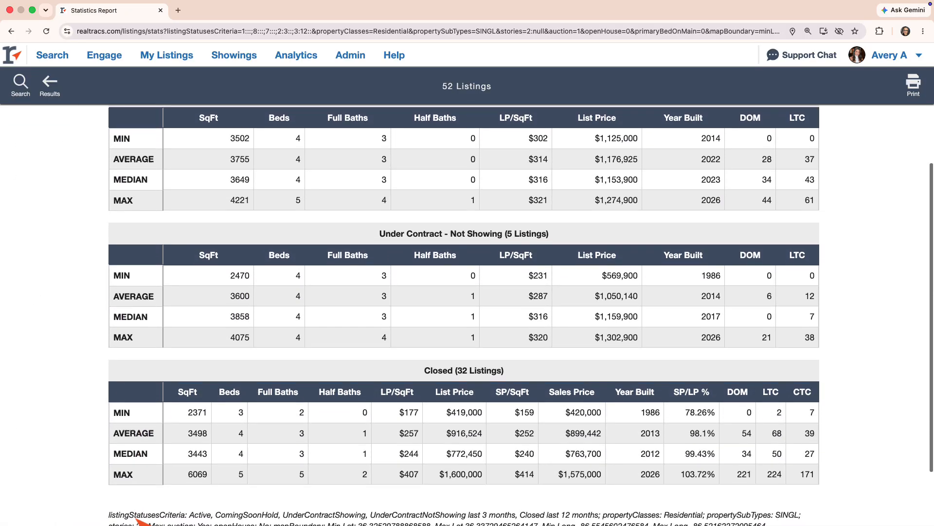
scroll(140, 521, "up", 4)
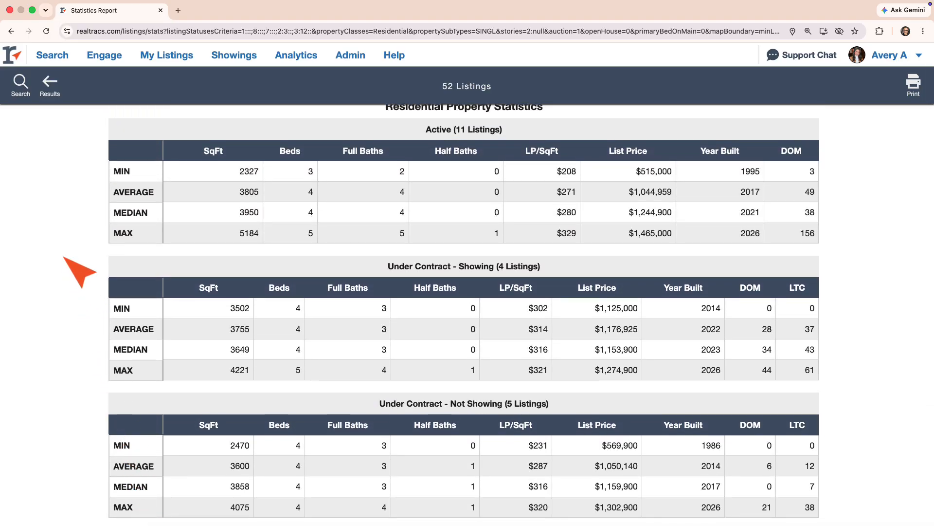
Step: Limit square footage to 2,700–3,400 and rerun, narrowing the report to 10 listings
left_click(20, 92)
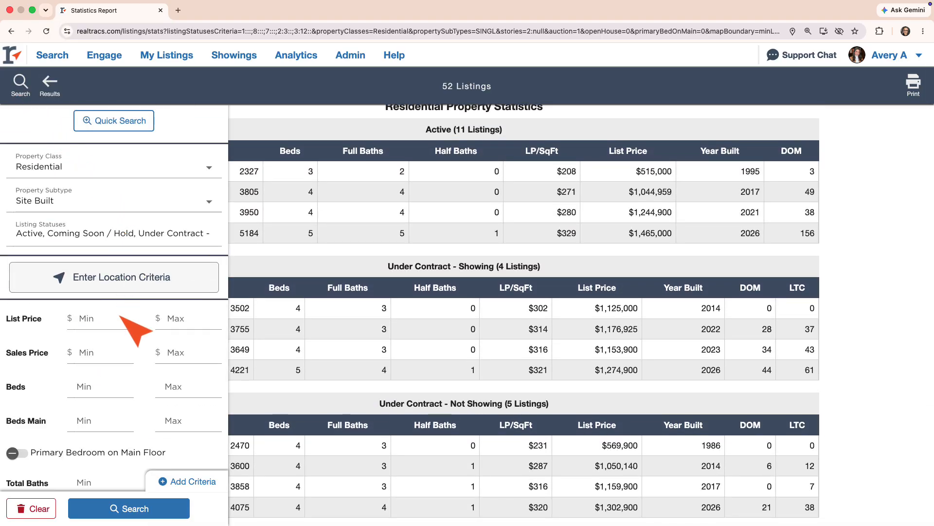
scroll(127, 386, "down", 4)
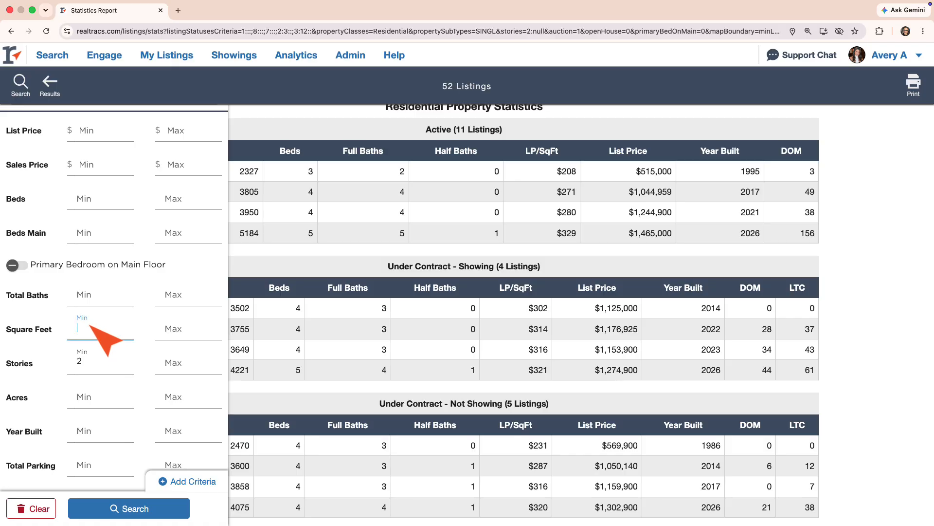
left_click(163, 334)
type("3400")
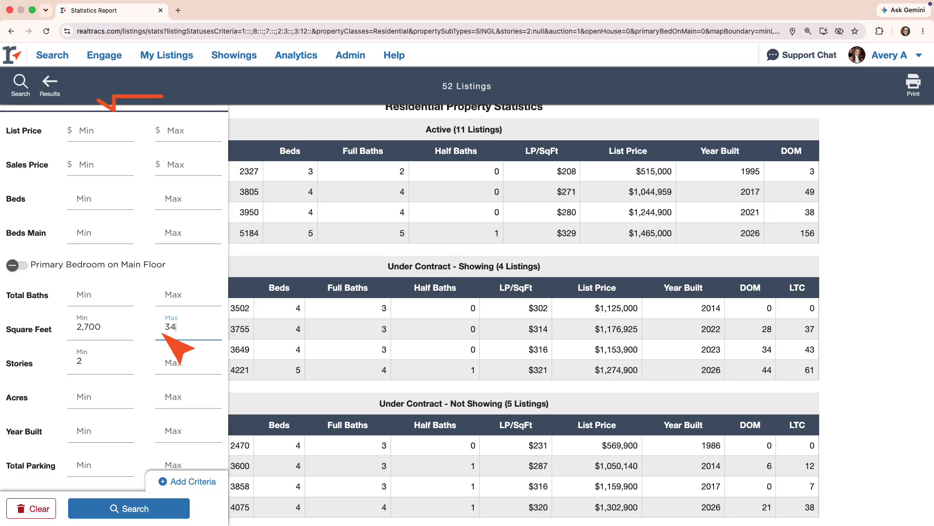
left_click(163, 508)
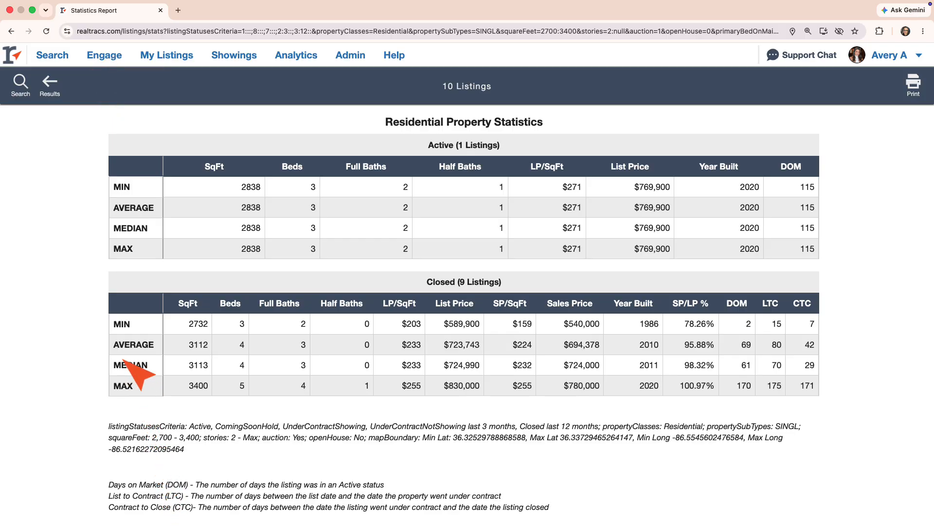
Step: Show the 10 results, try the Grid and List views, then switch back to Map view
left_click(50, 84)
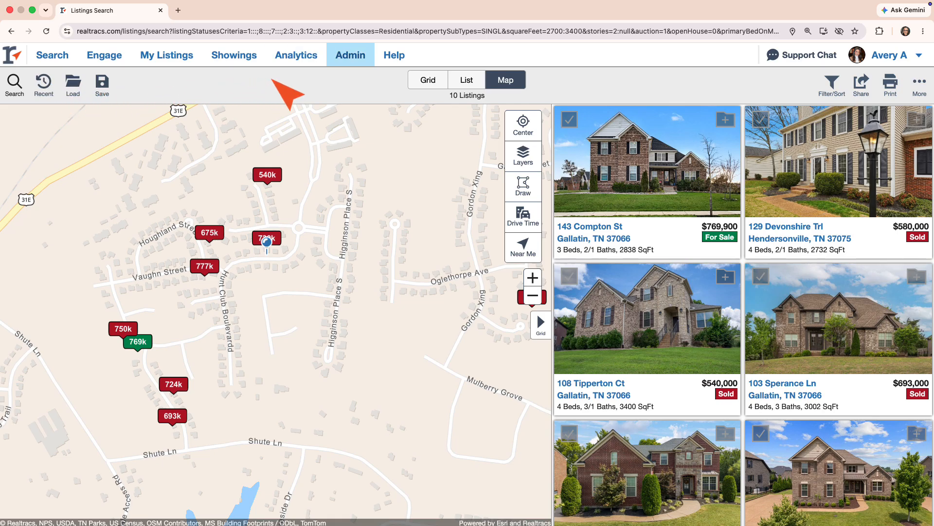
left_click(422, 79)
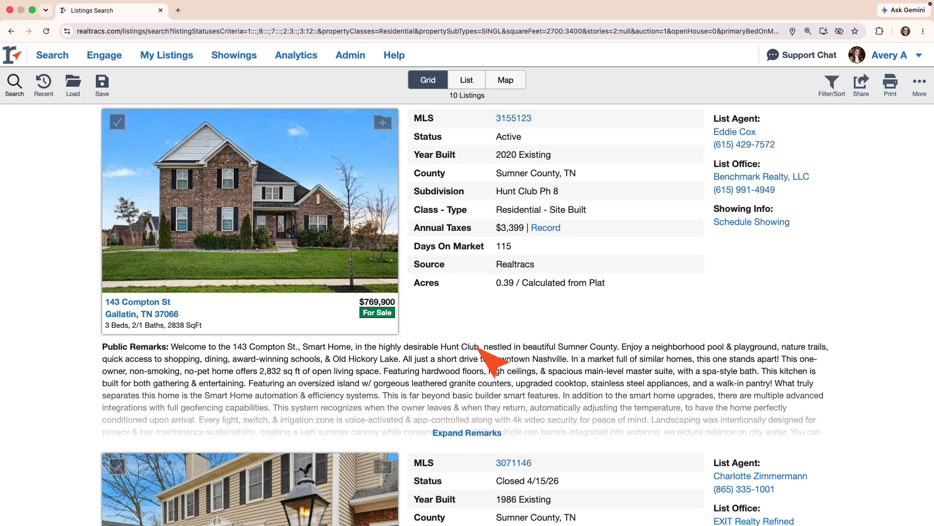
scroll(582, 284, "down", 7)
scroll(477, 348, "up", 6)
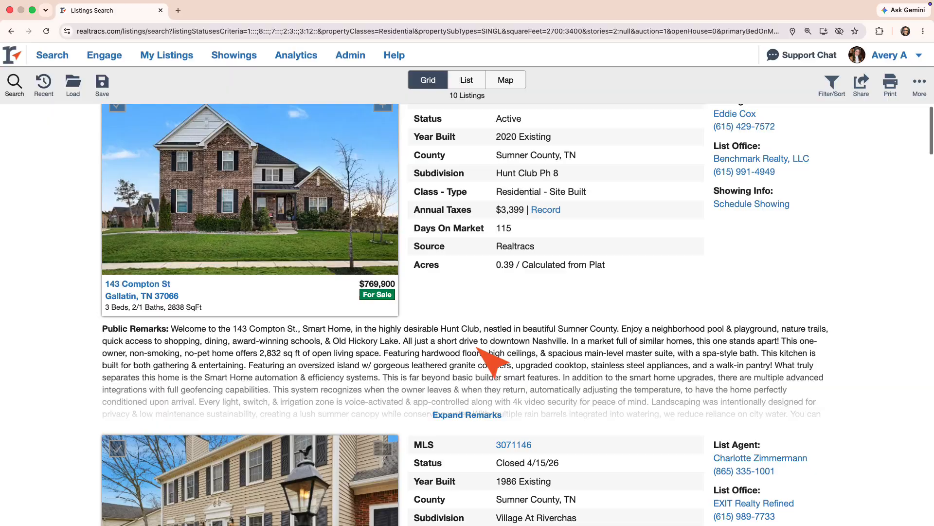
left_click(463, 80)
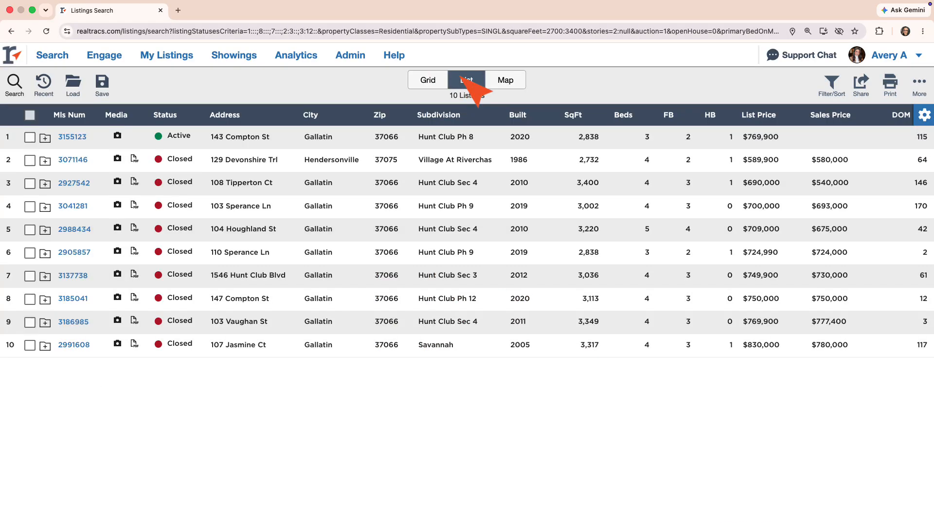
left_click(508, 78)
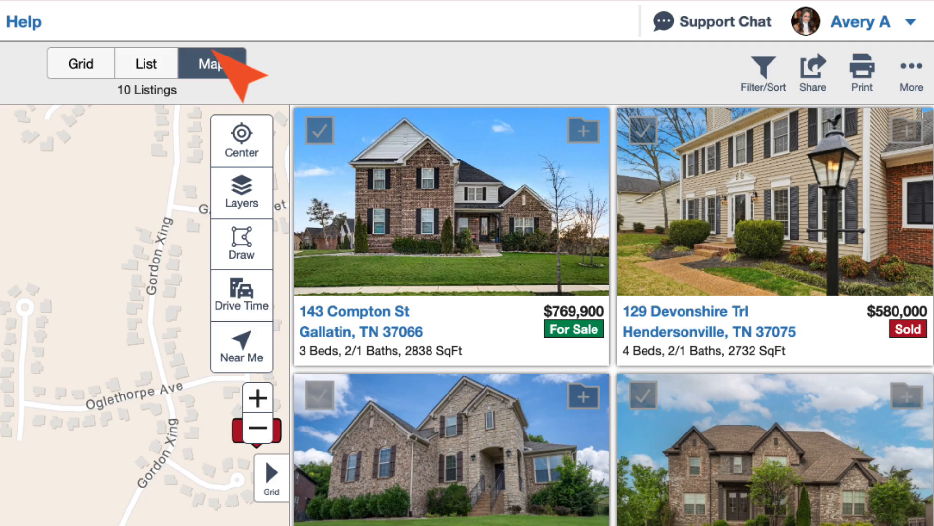
left_click(319, 129)
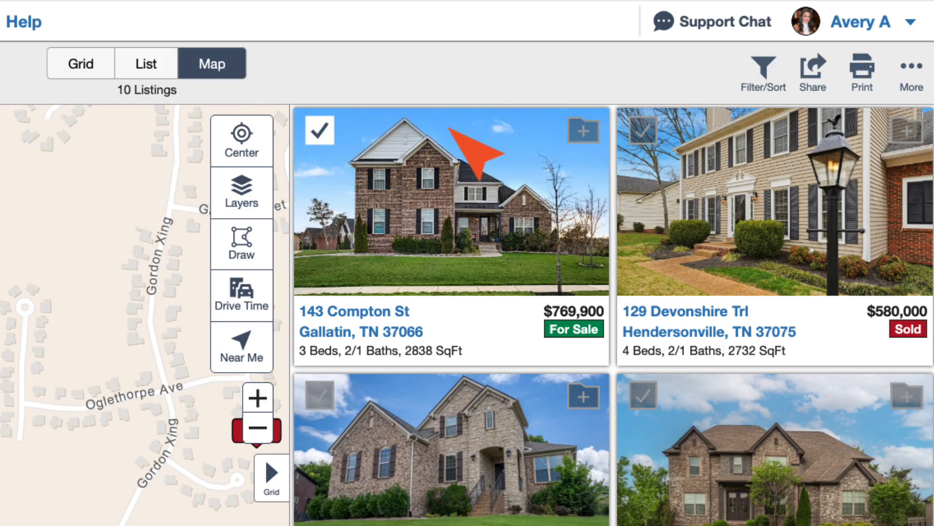
left_click(640, 131)
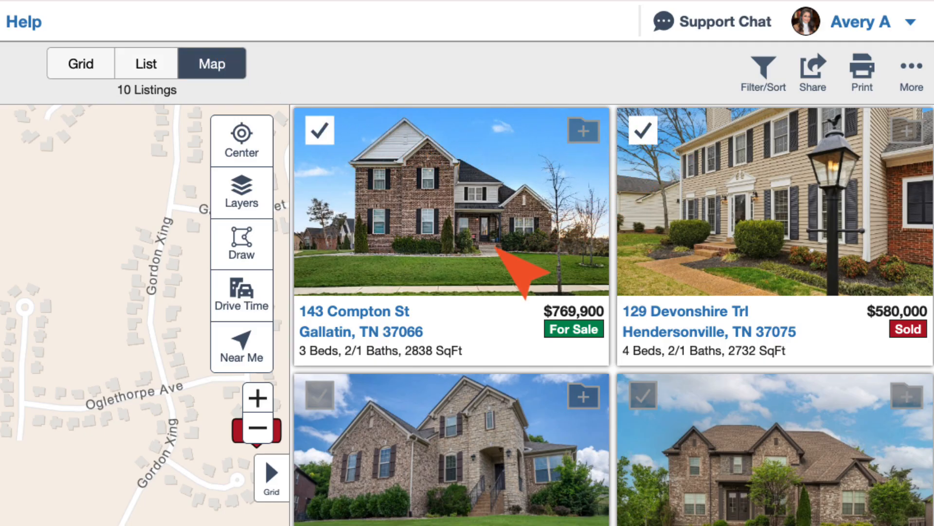
left_click(318, 393)
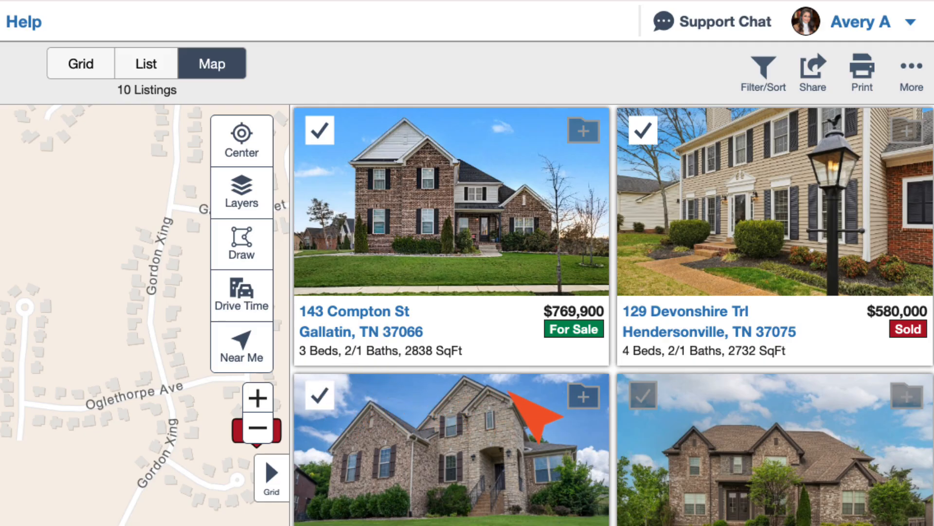
left_click(643, 395)
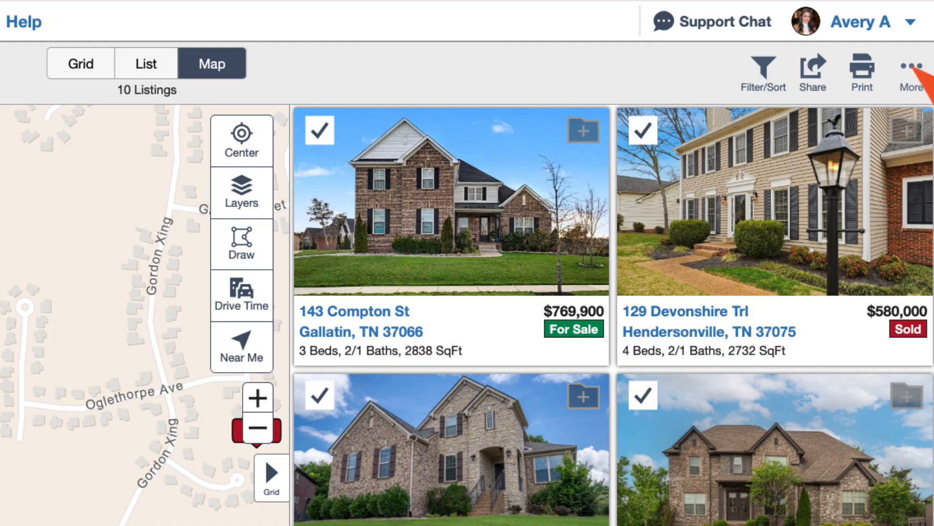
left_click(912, 68)
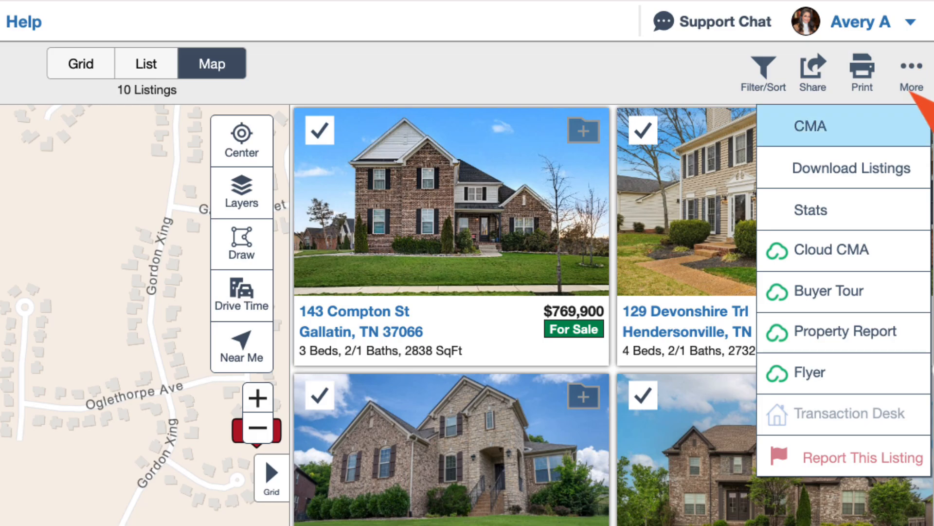
Step: Create a CMA report from the selected listings and open its CMA Settings
left_click(904, 122)
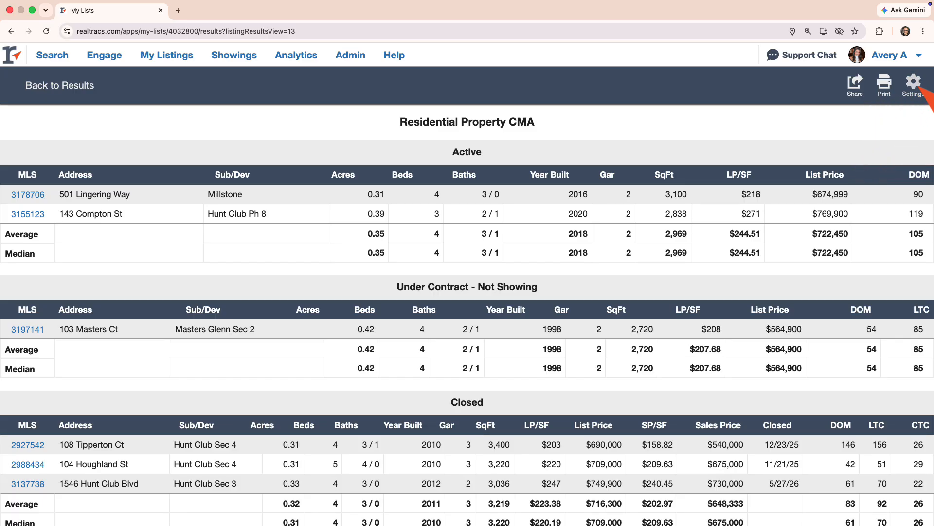
left_click(913, 84)
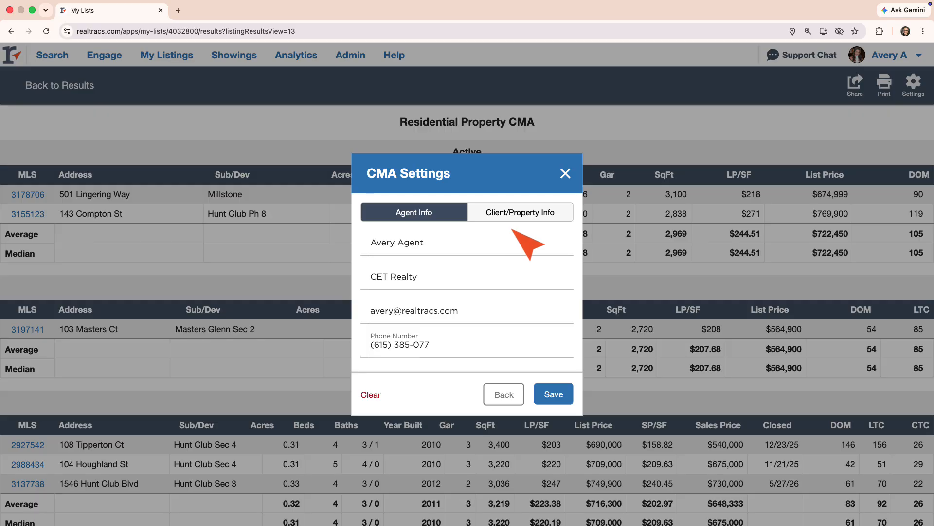
Step: Title the report 'Neighborhood Analysis' and enter the client's name, subject address, city, zip and subdivision
left_click(547, 214)
left_click(486, 163)
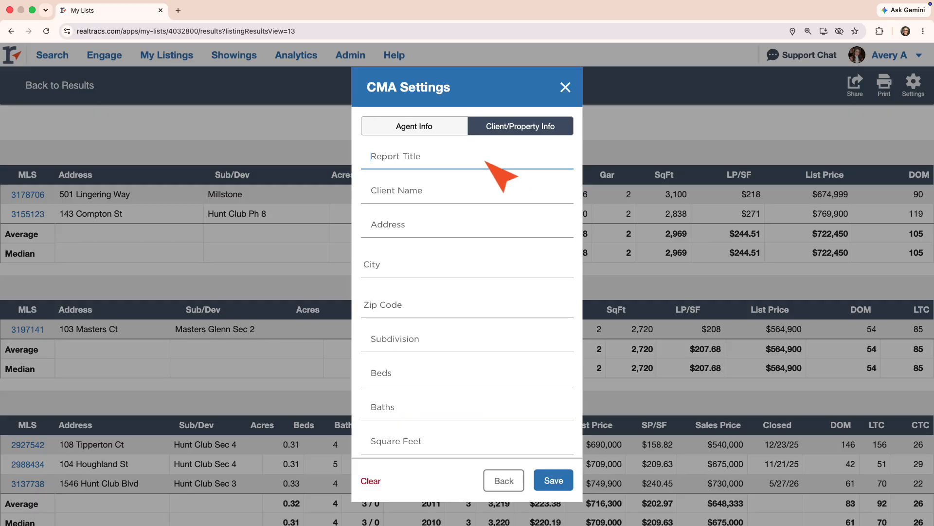
type("Neighborhood Analysis")
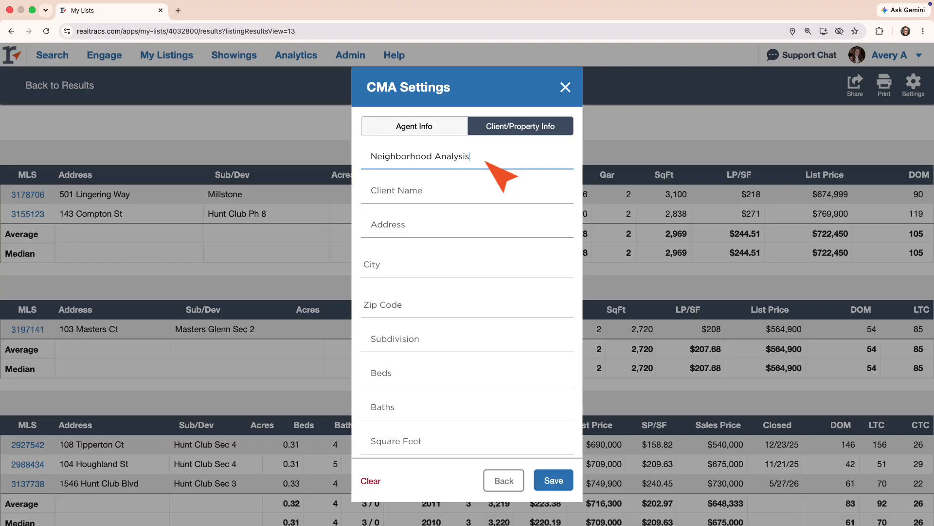
key("Tab")
type("Sally A Seller")
key("Tab")
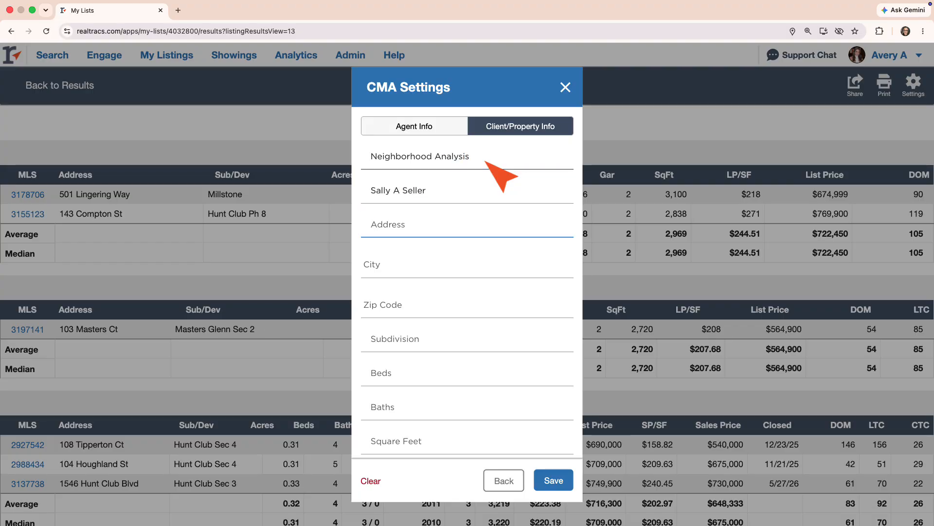
key("Tab")
left_click(462, 299)
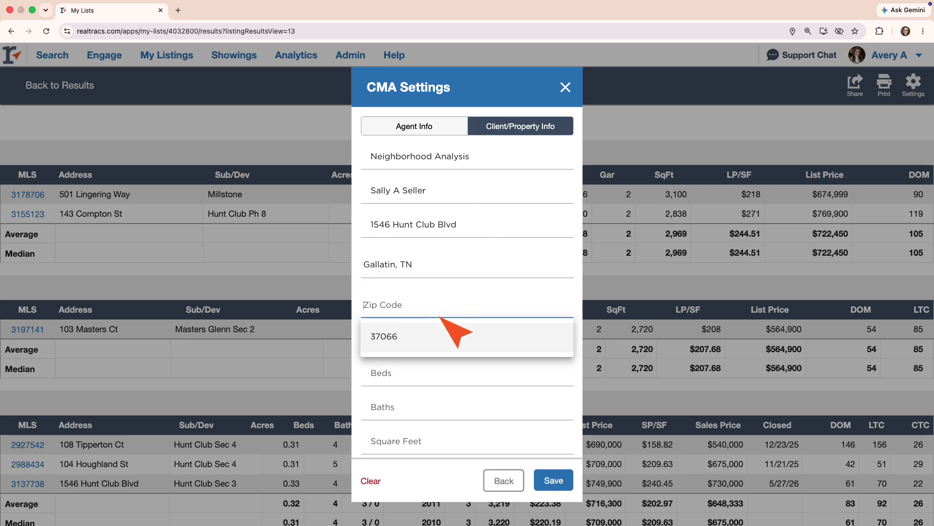
left_click(436, 335)
type("Hunt Club")
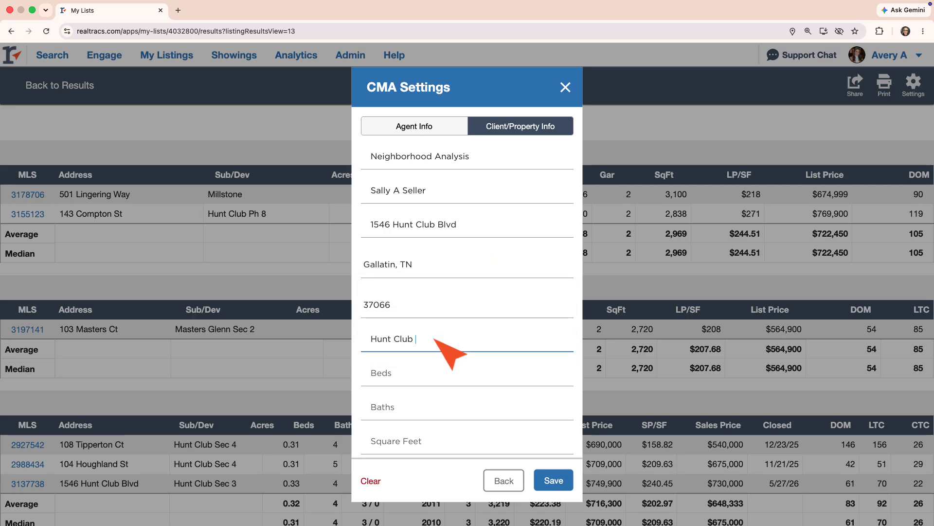
type(" Sec 3")
key("Tab")
Step: Enter the subject's 4 beds, 3 baths, 2856 sq ft, year built 2012 and 0.33 acres
type("4")
key("Tab")
type("3")
key("Tab")
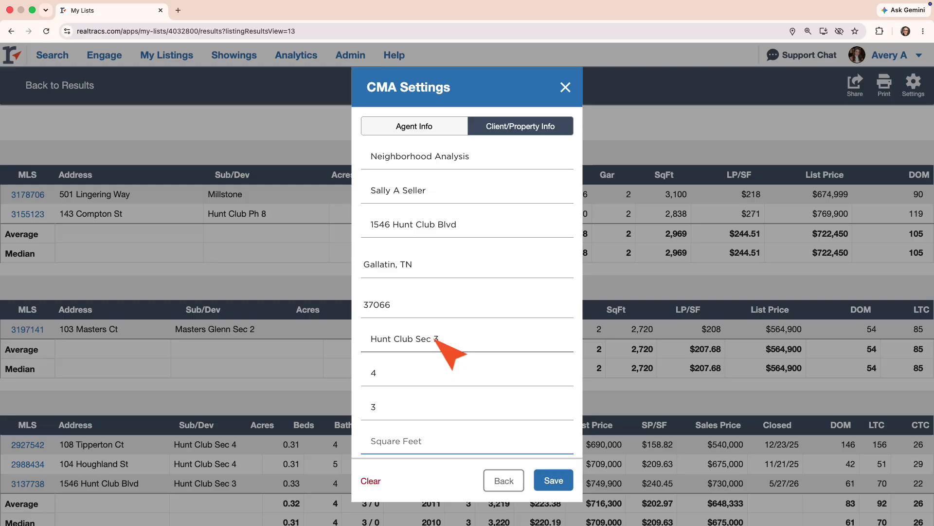
type("2856")
key("Tab")
type("2012")
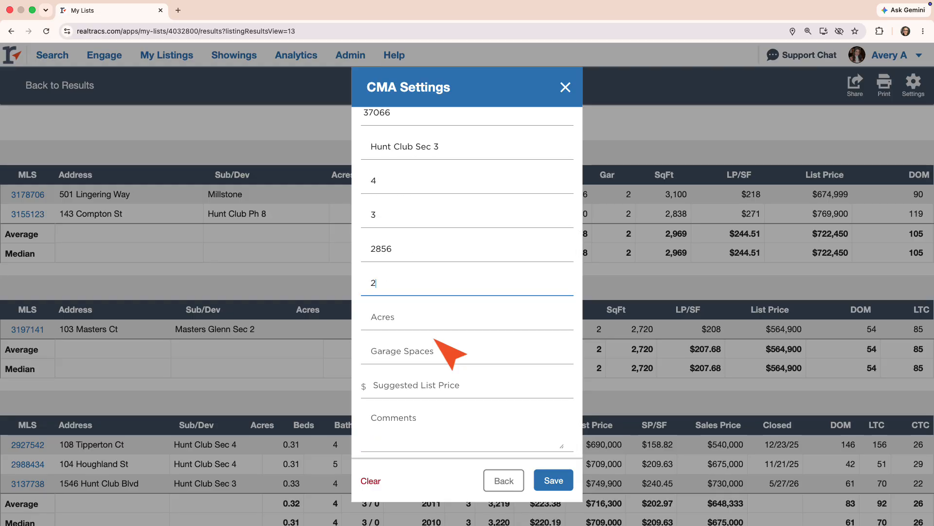
key("Tab")
type("0.33")
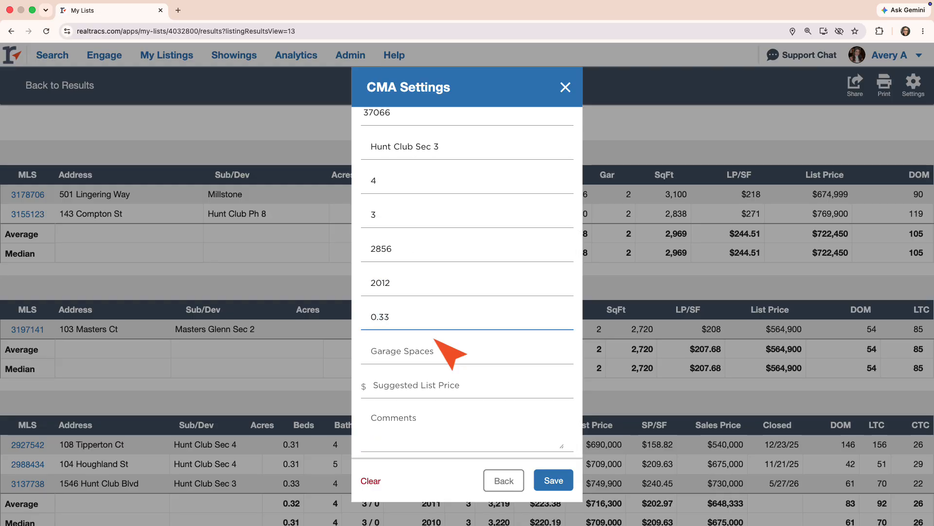
key("Tab")
Step: Enter 2 garage spaces, save the settings and scroll through the Neighborhood Analysis report
type("2")
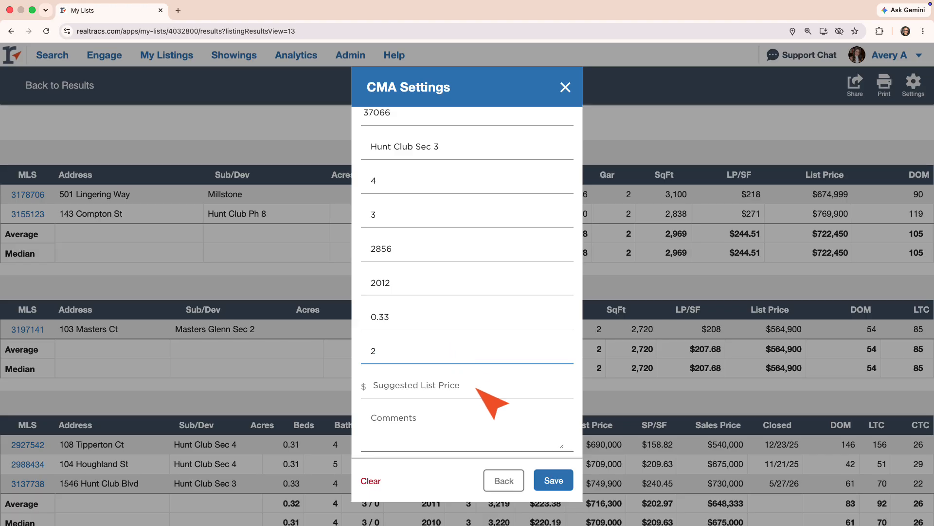
left_click(554, 480)
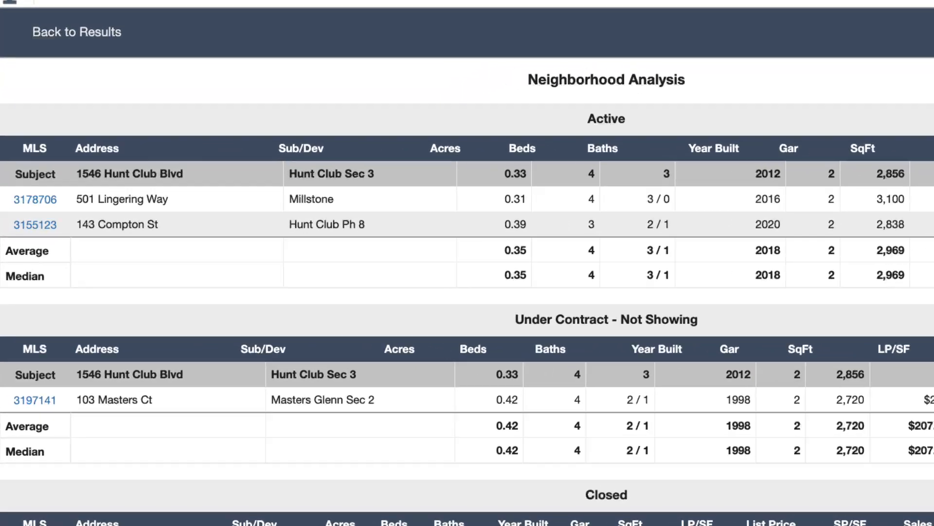
scroll(468, 292, "down", 3)
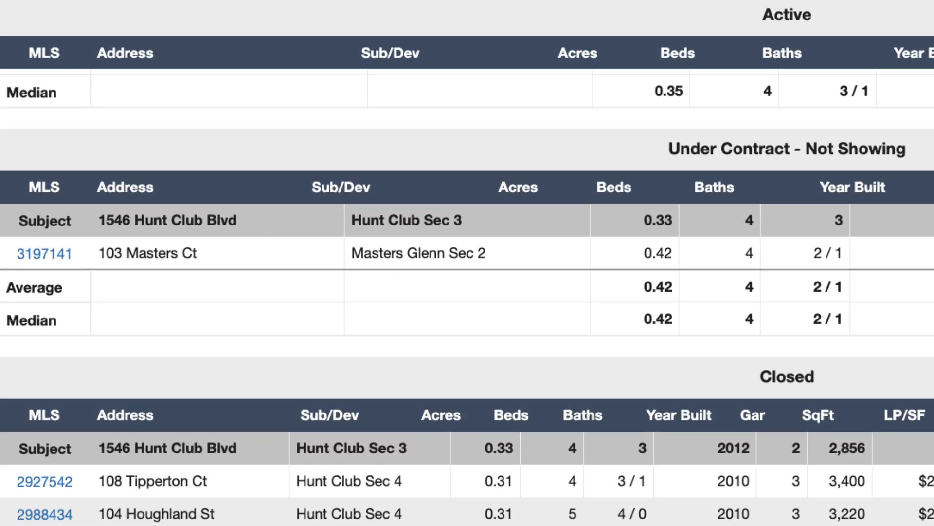
scroll(467, 297, "down", 4)
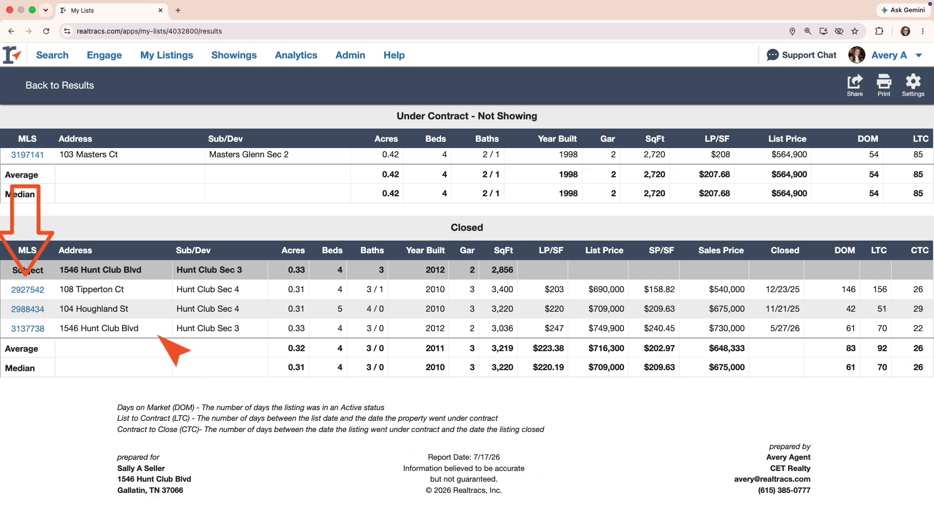
left_click(30, 289)
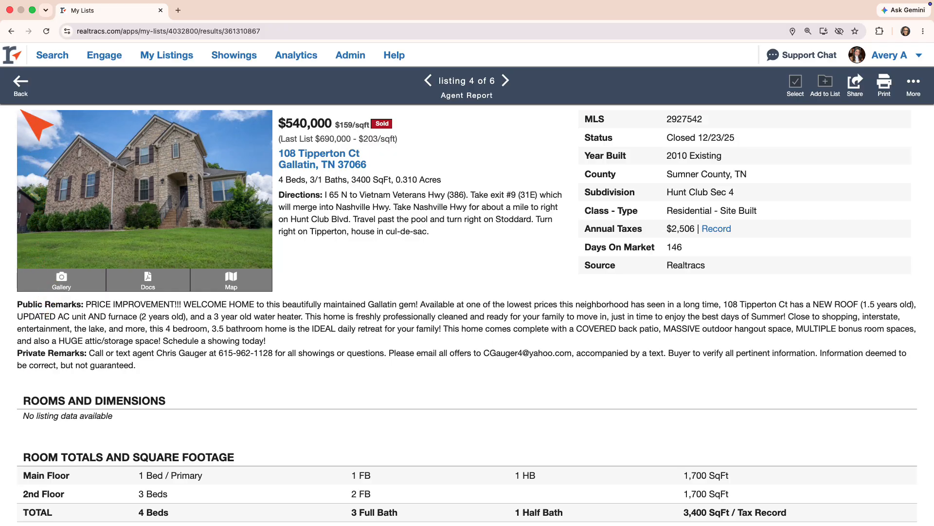
left_click(21, 83)
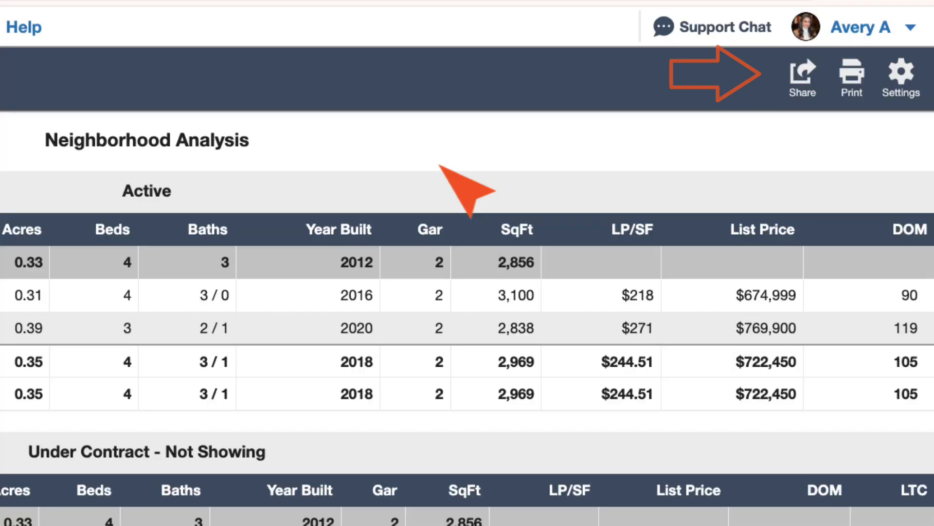
Step: Copy a shareable link to the CMA report, then preview the print layout and cancel it
left_click(804, 74)
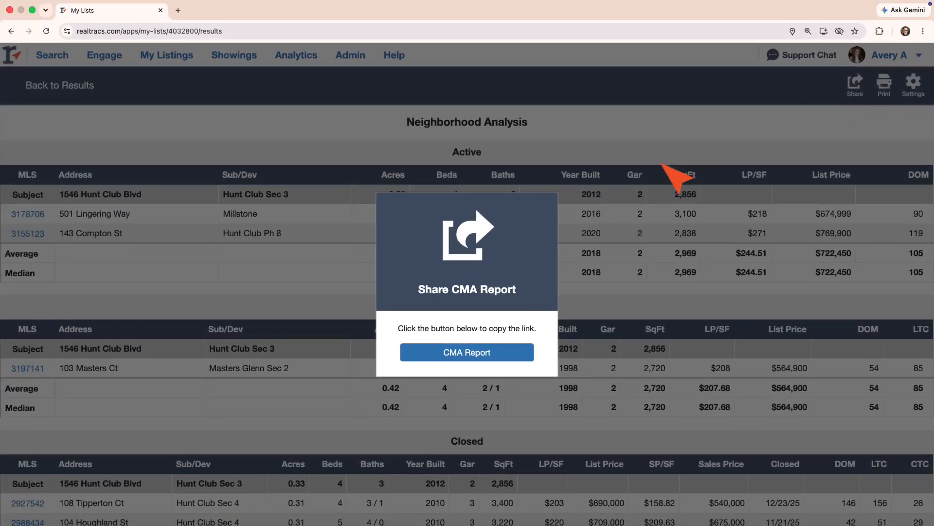
left_click(495, 355)
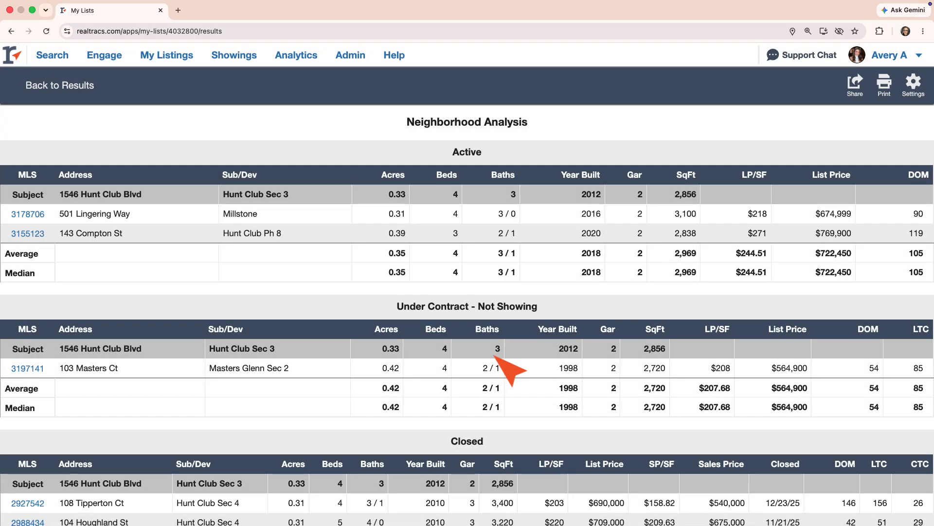
left_click(885, 90)
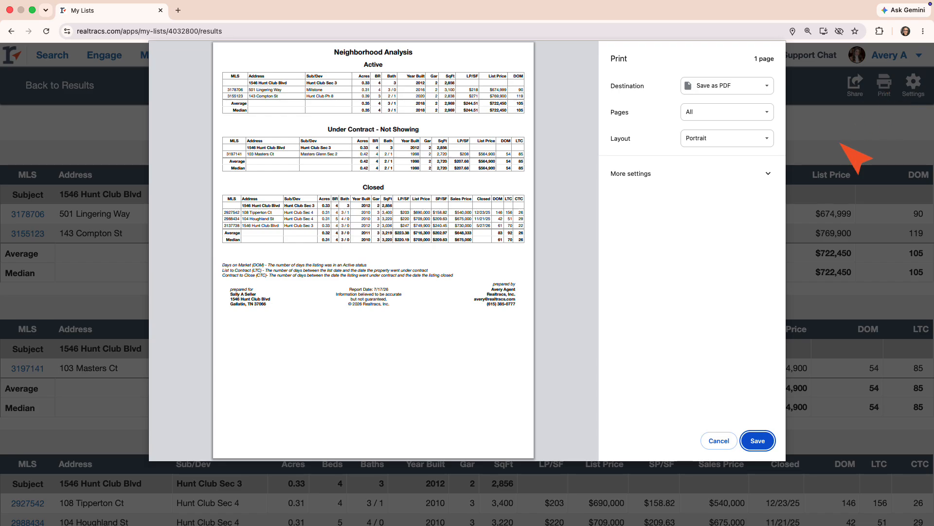
left_click(716, 441)
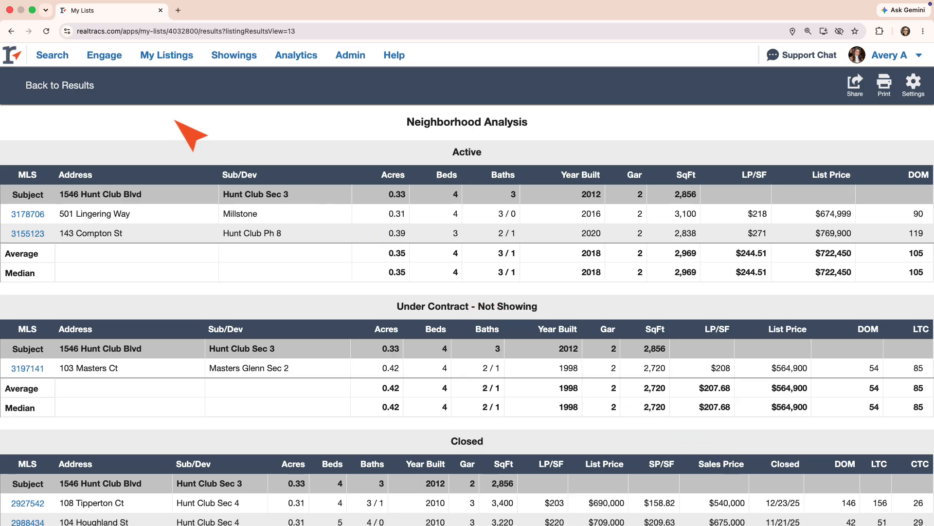
Step: Return to the search results and send the six listings to Cloud CMA
left_click(92, 86)
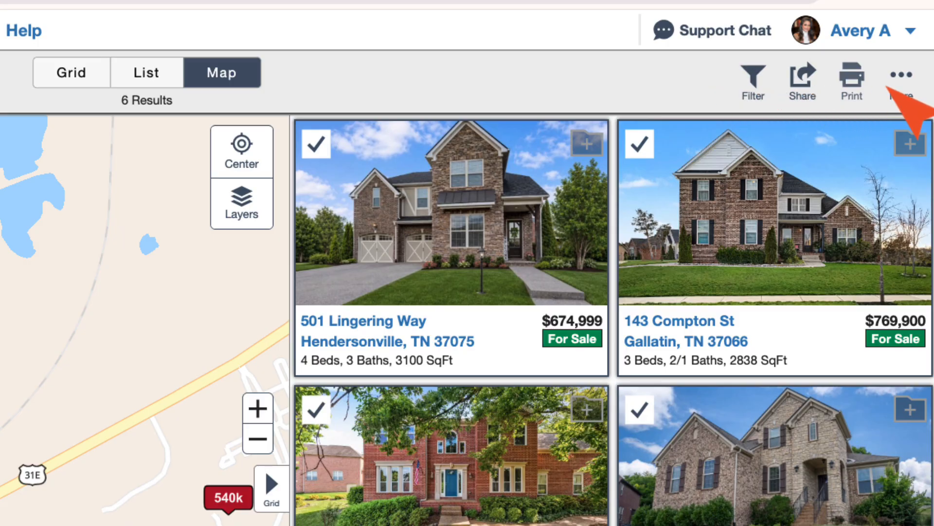
left_click(902, 81)
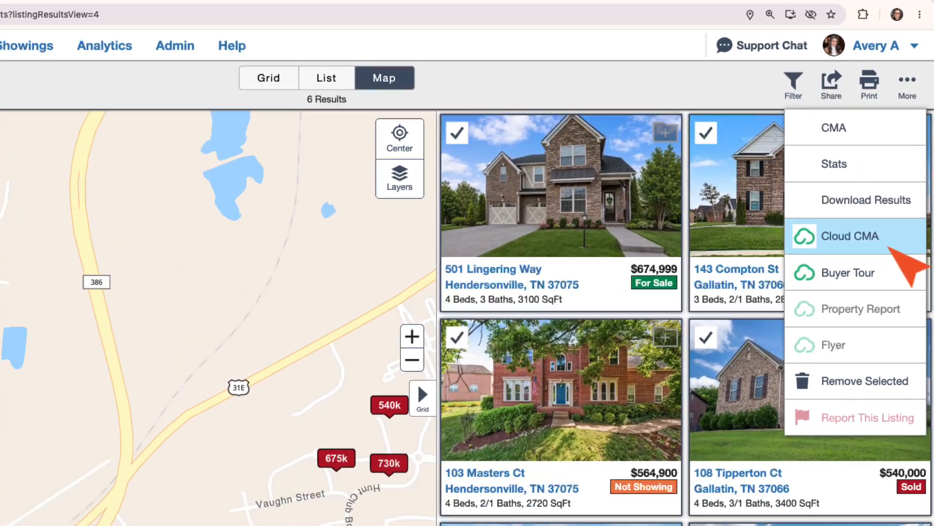
left_click(871, 275)
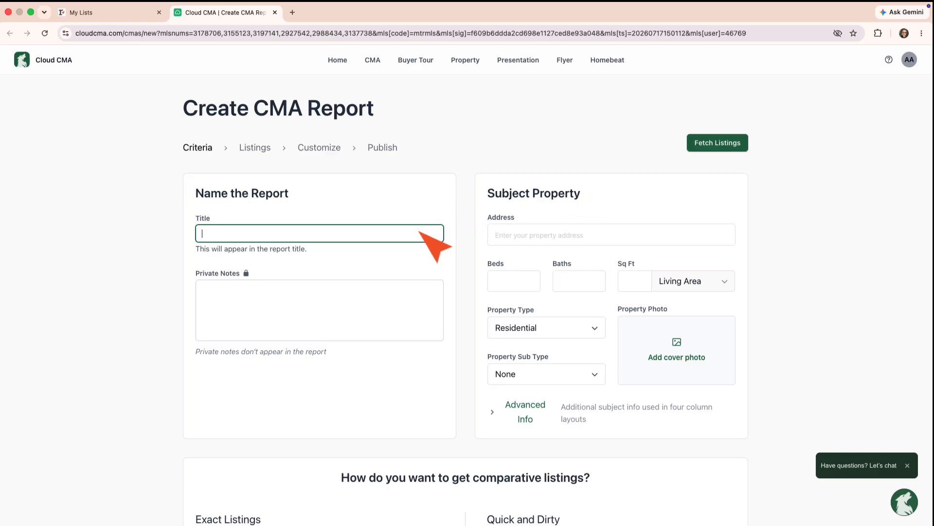
Step: Title the report with the seller's name and enter 4 beds, 3 baths and 2856 sq ft
type("Sally A Seller")
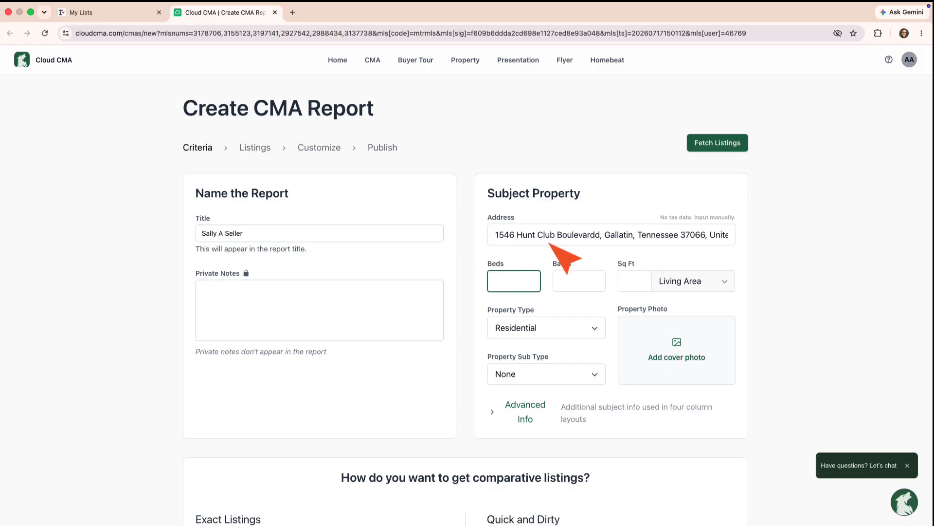
type("4")
key("Tab")
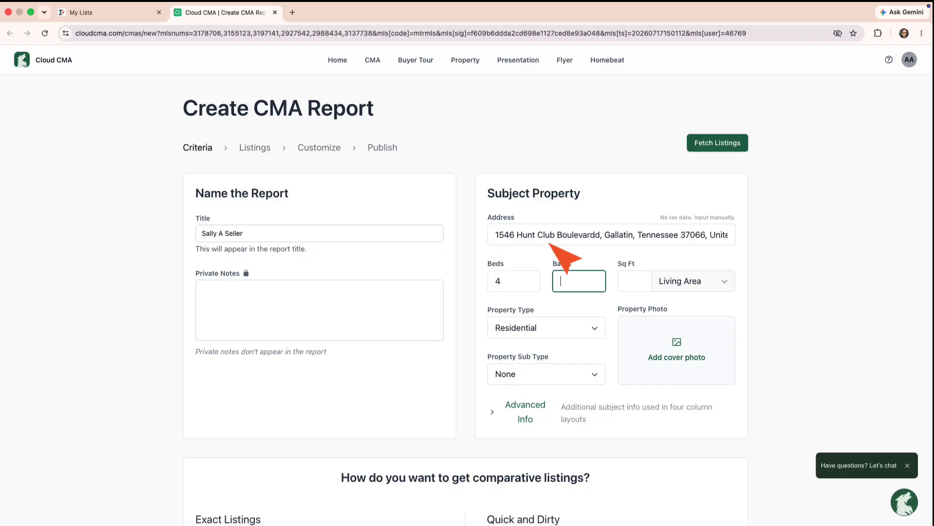
type("3")
left_click(635, 285)
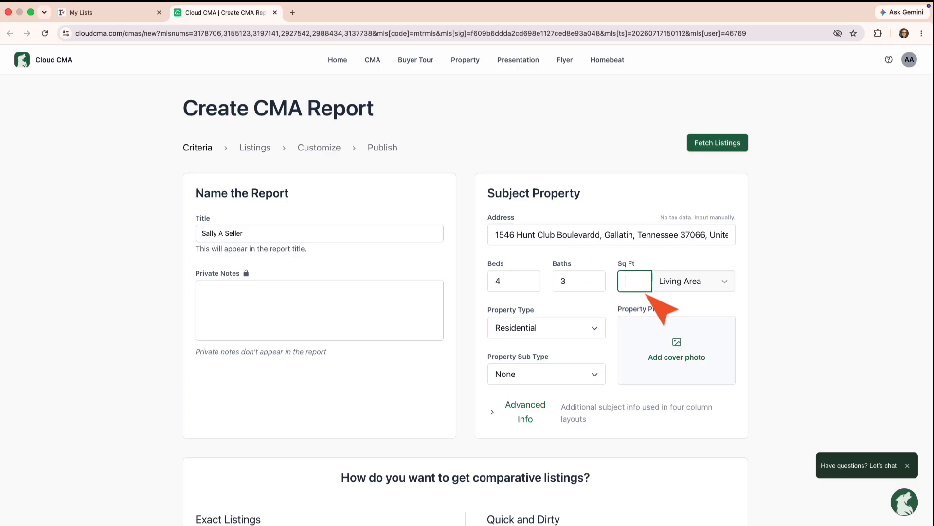
type("2856")
Step: Add the house photo from Recents as the cropped subject cover photo
left_click(679, 342)
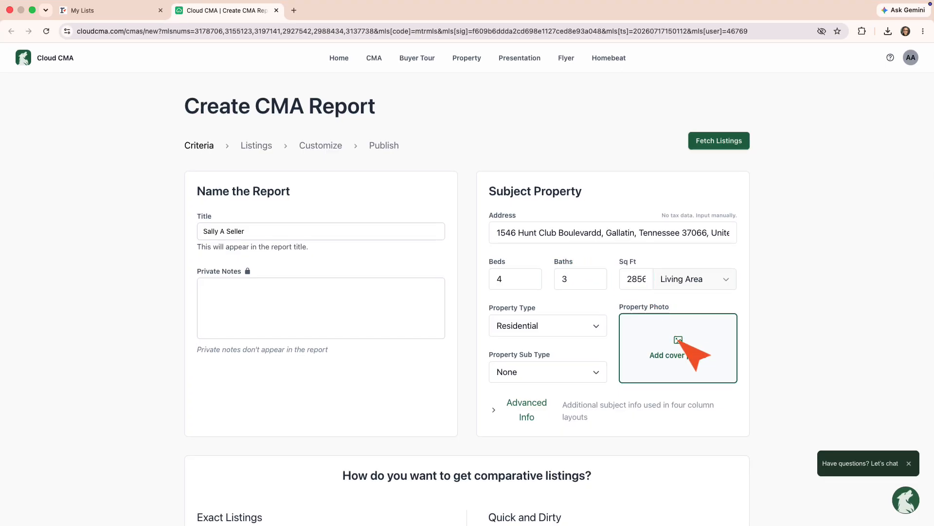
left_click(171, 123)
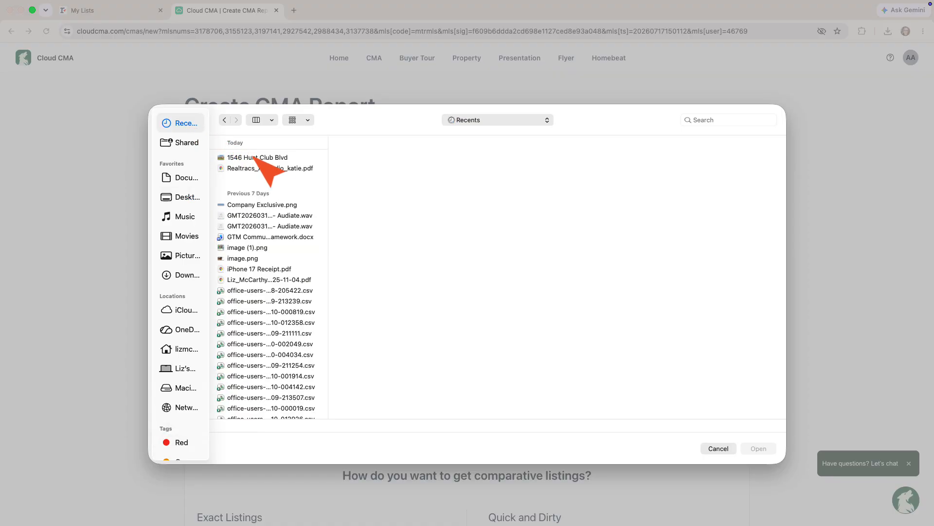
left_click(254, 157)
left_click(758, 448)
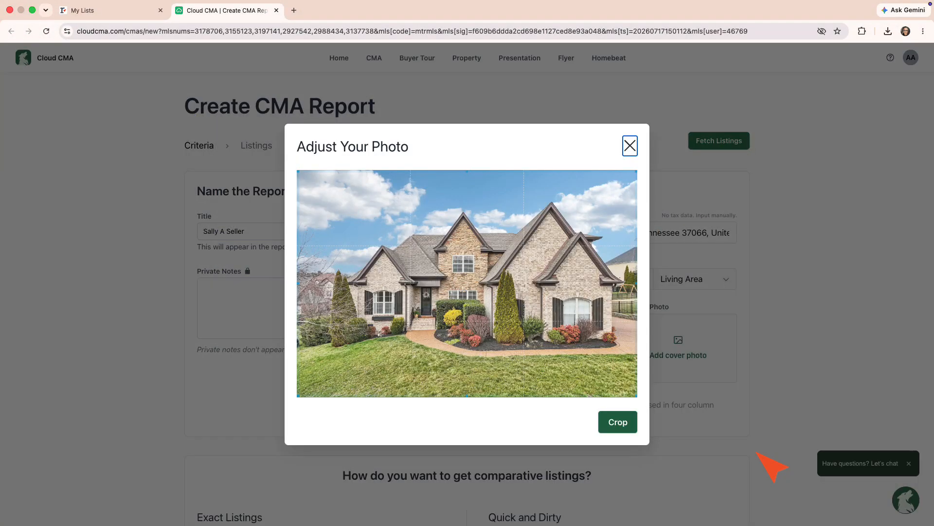
left_click(618, 421)
scroll(642, 424, "down", 4)
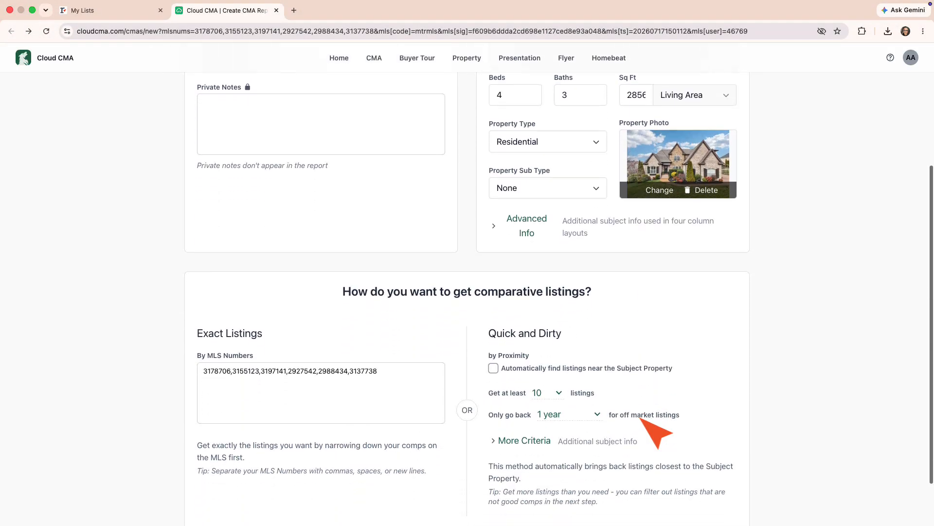
left_click(308, 353)
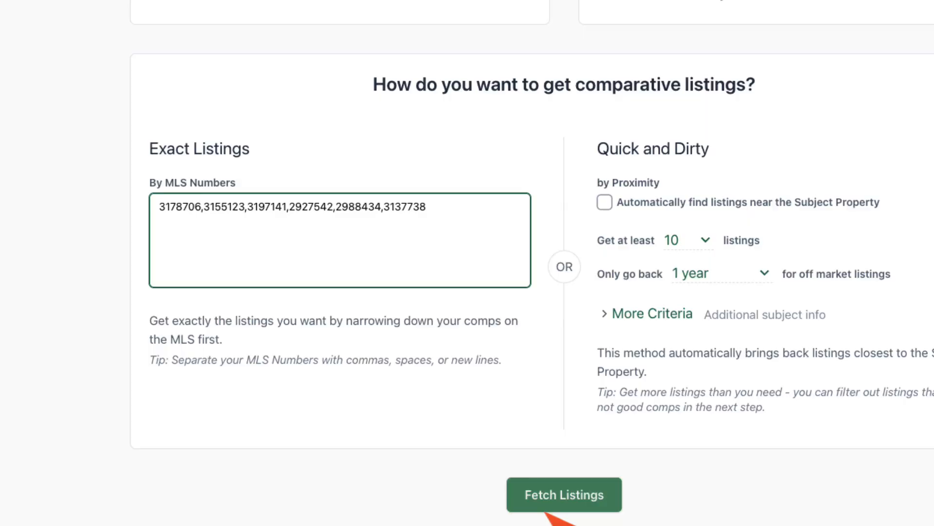
Step: Fetch the six comp listings and drag the pending comp up into fourth position
left_click(549, 509)
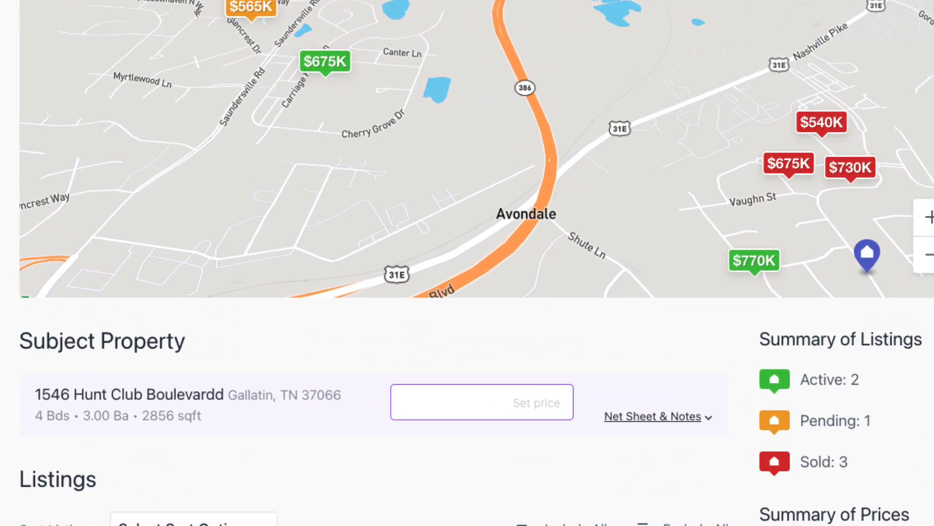
scroll(467, 262, "down", 8)
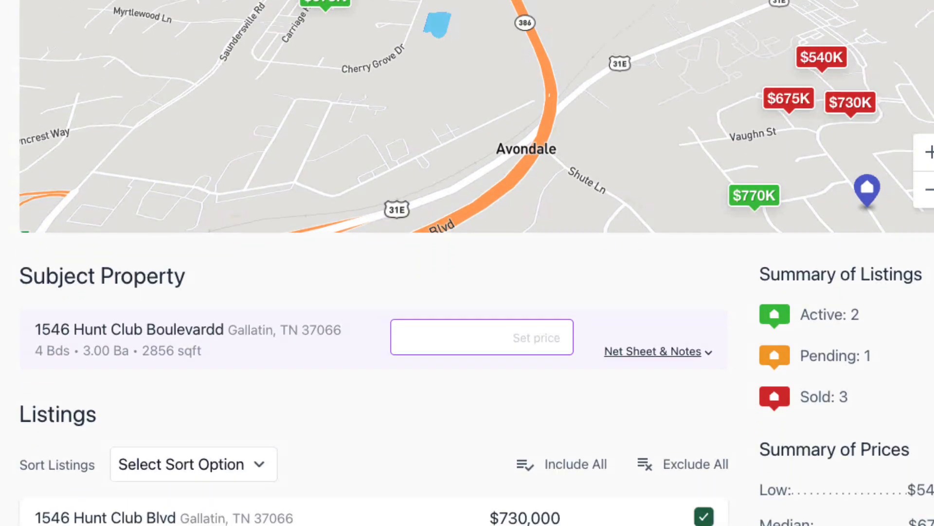
scroll(467, 262, "down", 3)
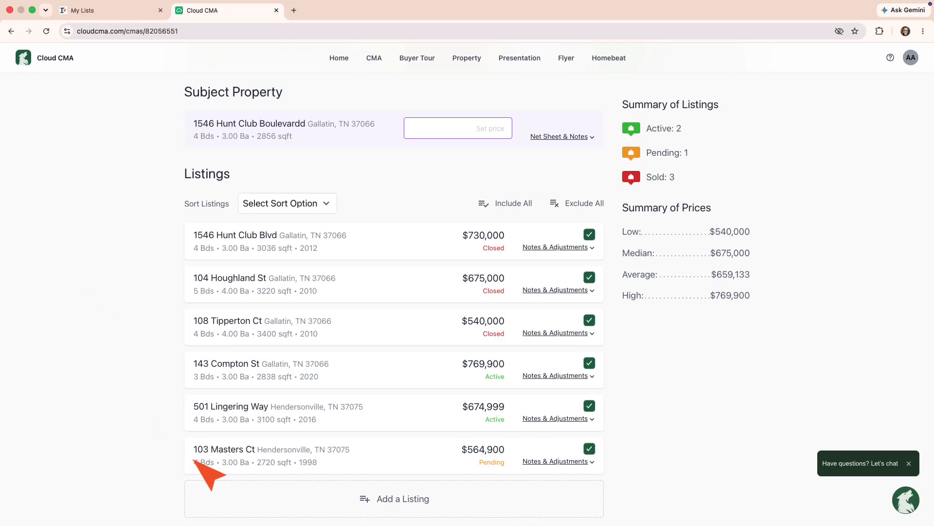
left_click_drag(215, 460, 211, 371)
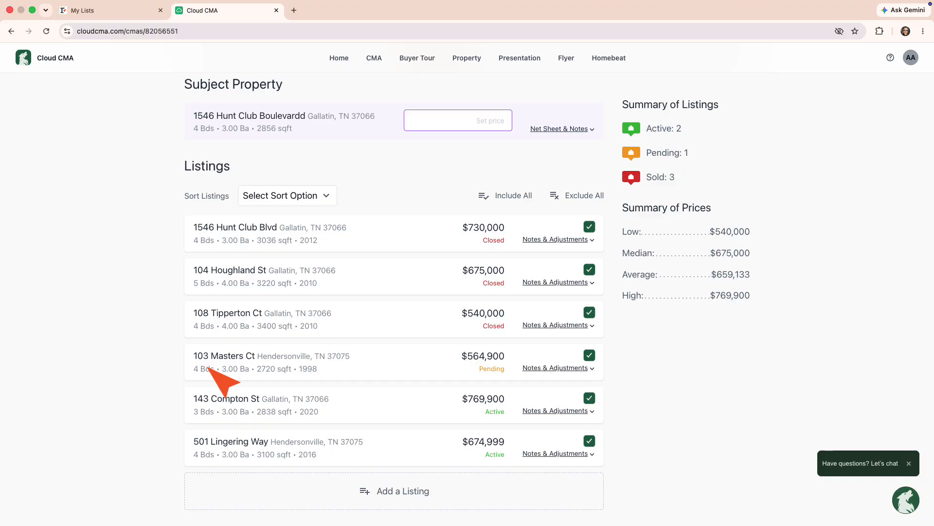
Step: Save the note 'This is the same floor plan as yours!' on the pending comp
left_click(559, 368)
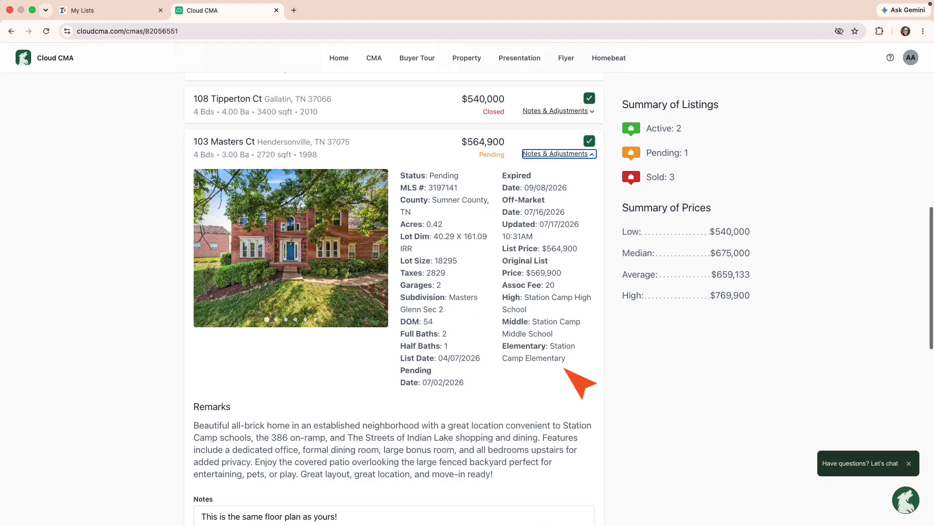
left_click(375, 449)
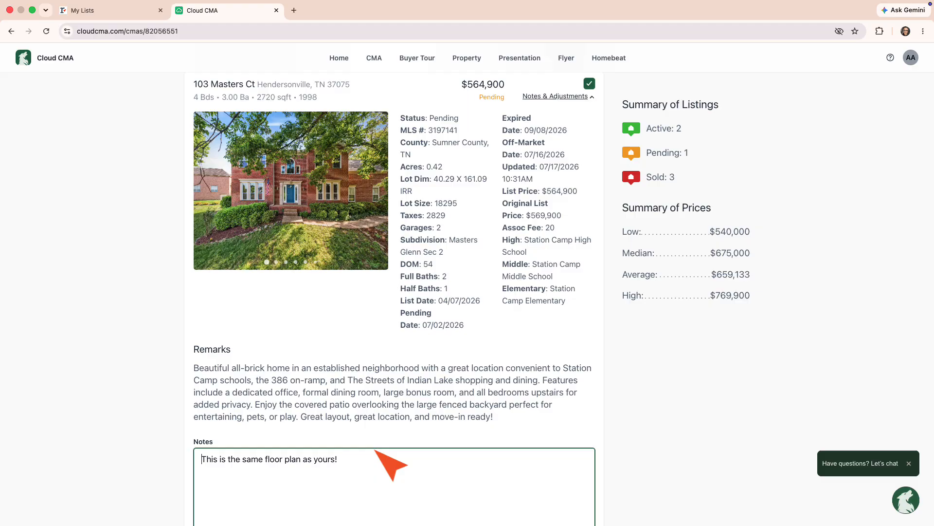
key("super+a")
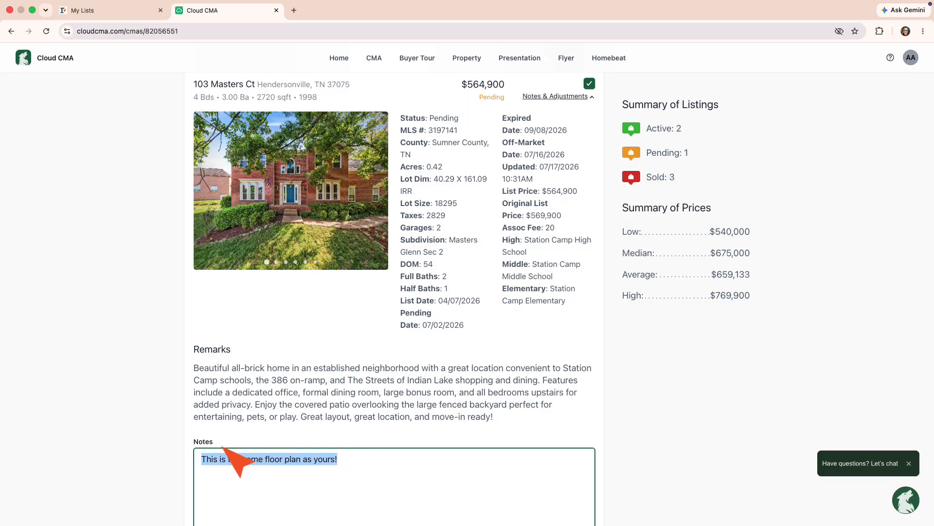
scroll(228, 451, "down", 3)
left_click(570, 453)
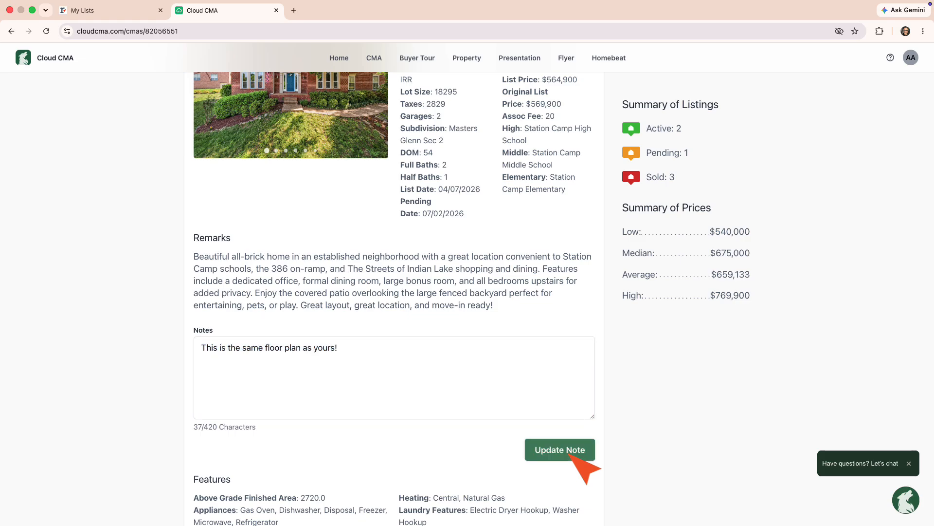
scroll(569, 453, "down", 9)
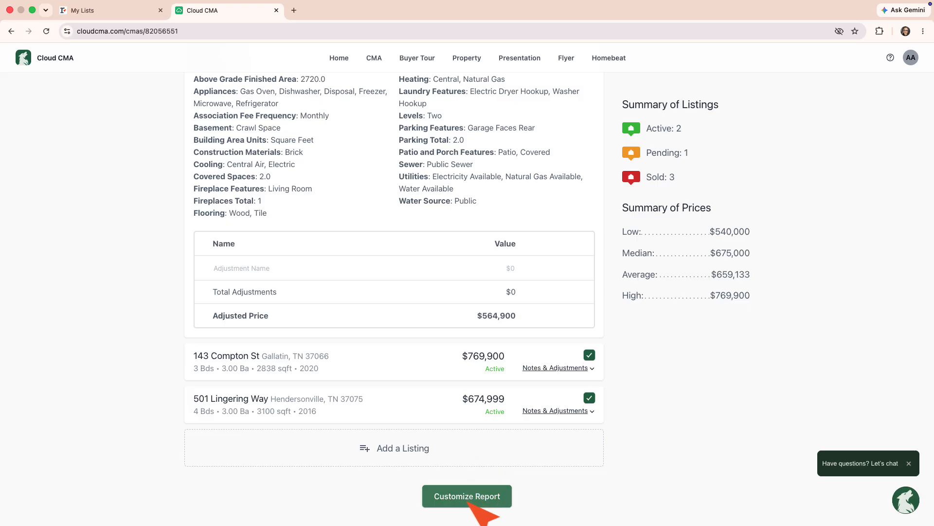
Step: Move to report customization and preview the 'What is a CMA?' page
left_click(469, 502)
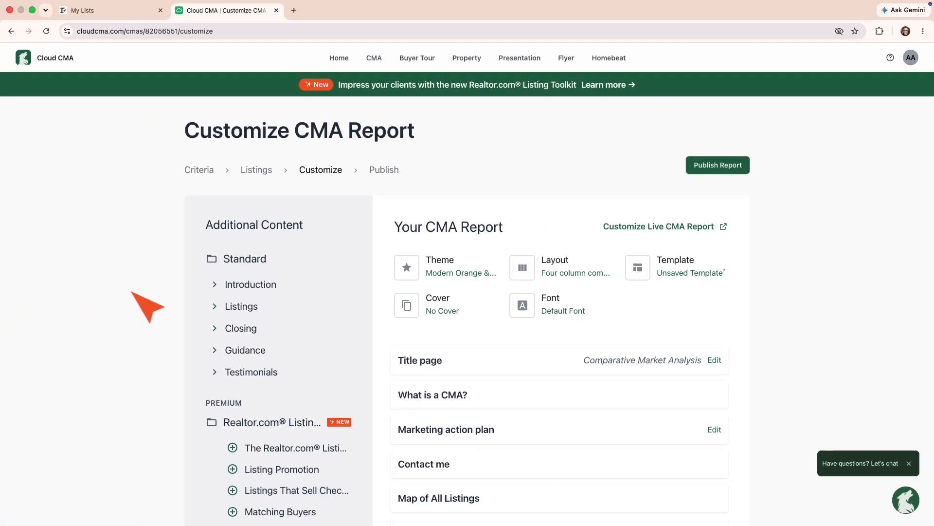
scroll(131, 292, "down", 2)
scroll(137, 297, "down", 1)
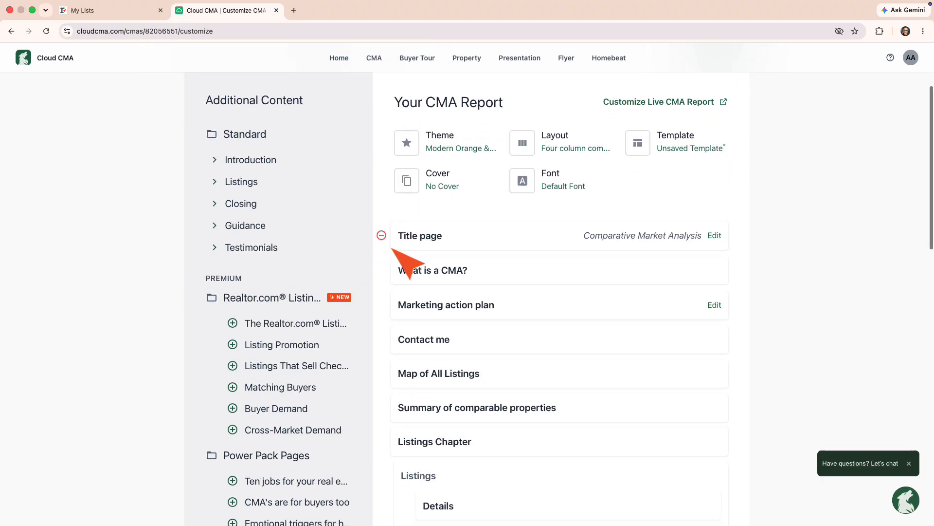
left_click(419, 276)
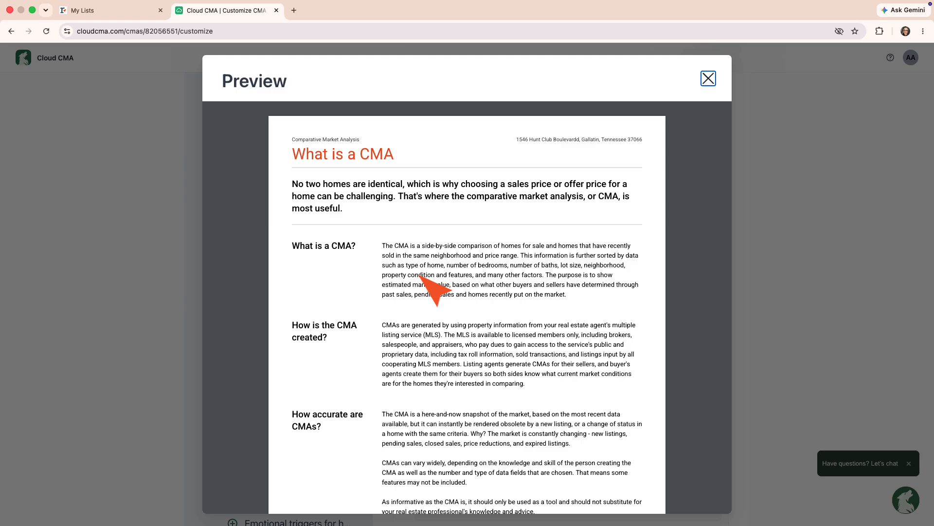
scroll(426, 283, "down", 3)
scroll(437, 273, "up", 3)
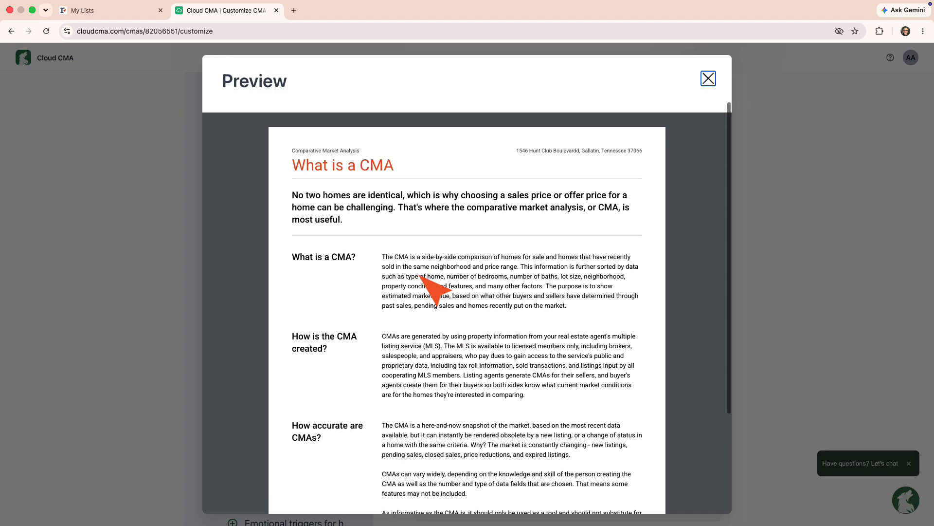
Step: Change the title page heading to 'Neighborhood Market Analysis' and confirm it in the preview
left_click(707, 79)
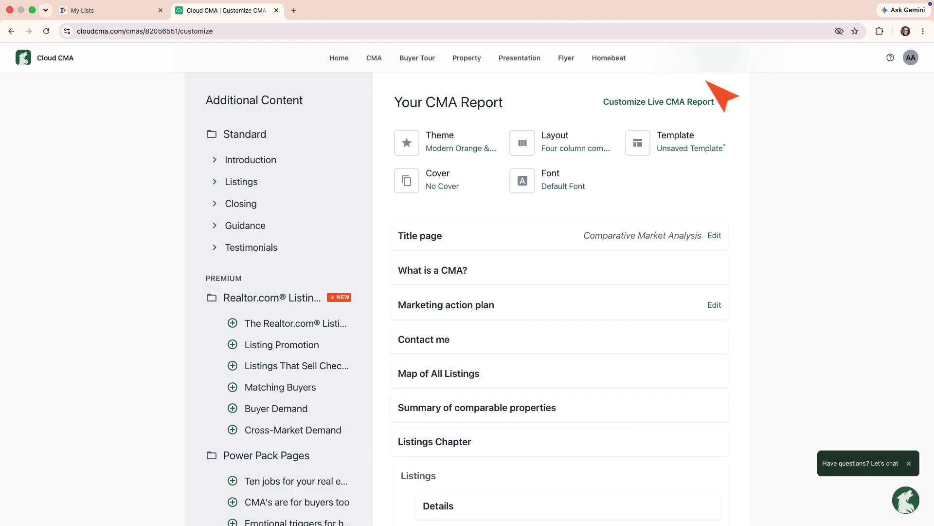
left_click(714, 236)
type("Neigh")
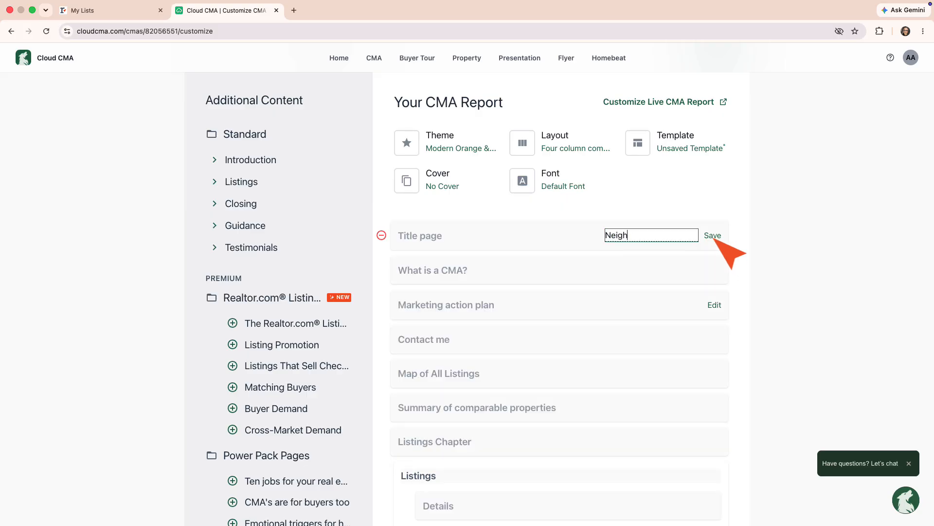
type("borhood Market Analysis")
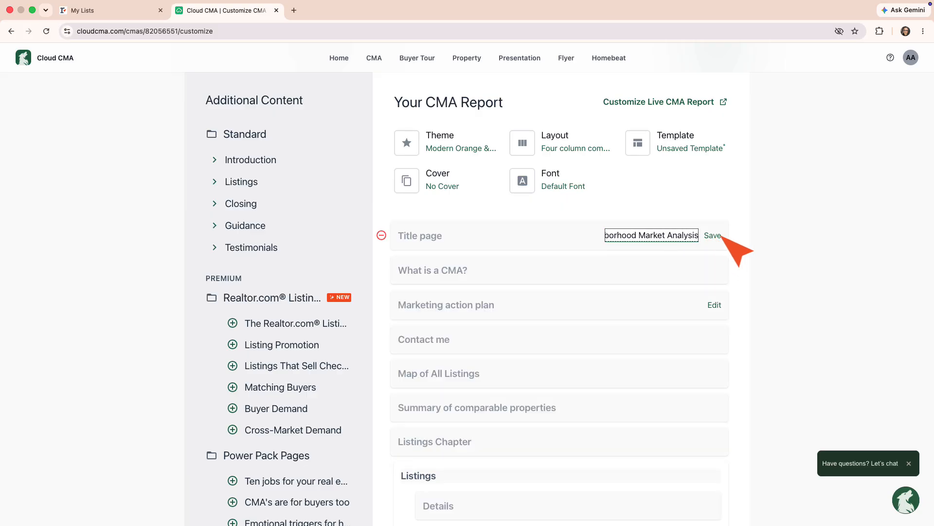
left_click(713, 236)
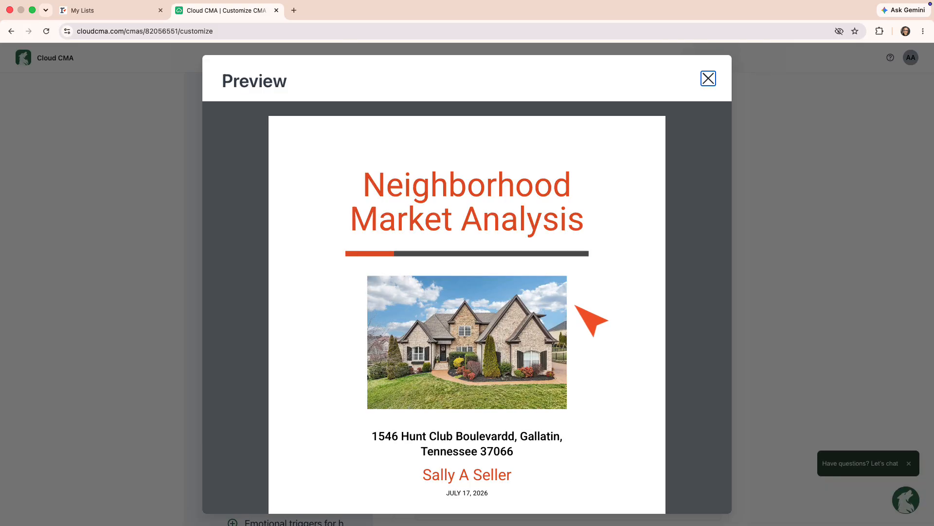
scroll(575, 305, "down", 3)
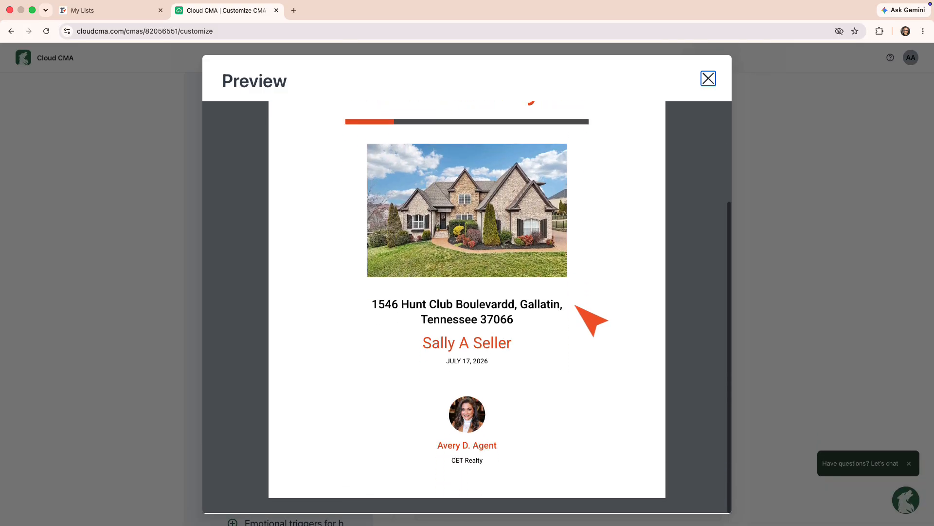
scroll(575, 305, "up", 3)
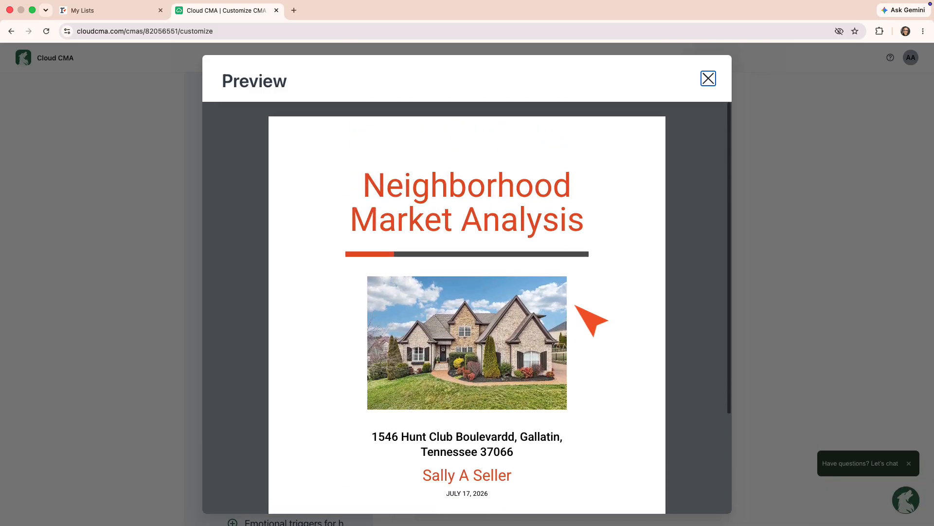
left_click(708, 79)
Step: Preview Contact me, then remove the Contact me and Map of All Listings pages from the report
scroll(676, 243, "down", 5)
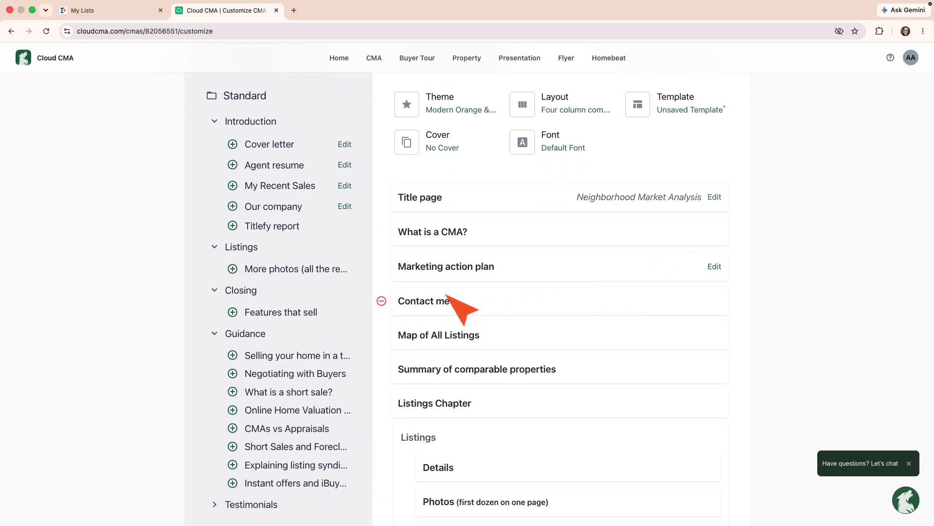
left_click(415, 301)
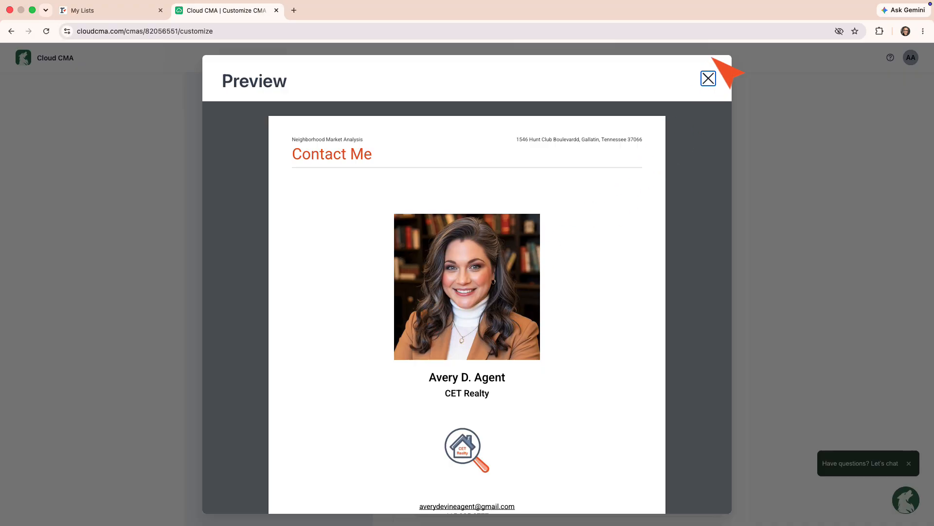
left_click(709, 78)
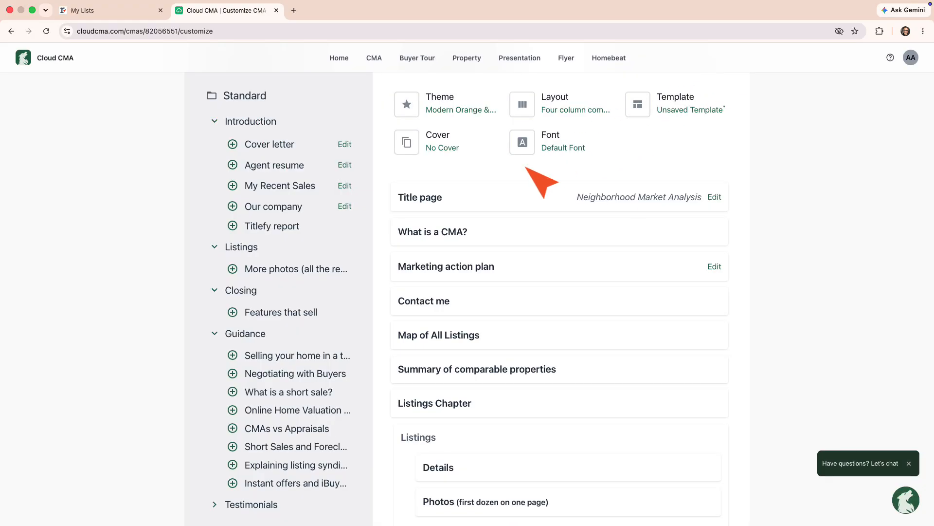
left_click(382, 301)
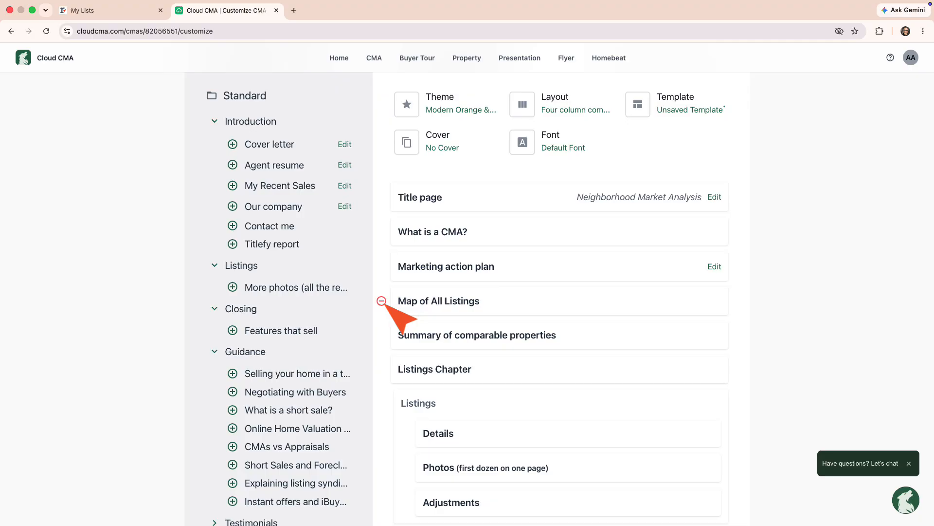
left_click(381, 301)
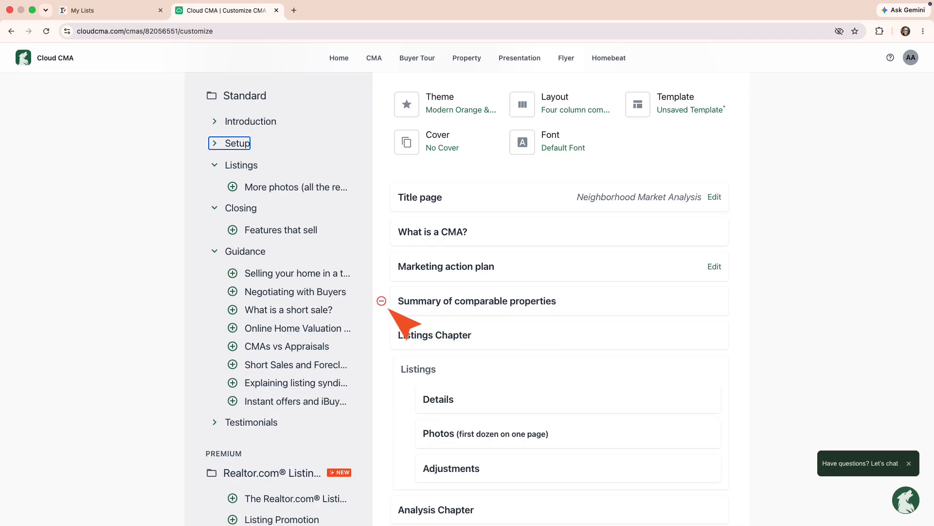
scroll(389, 310, "down", 8)
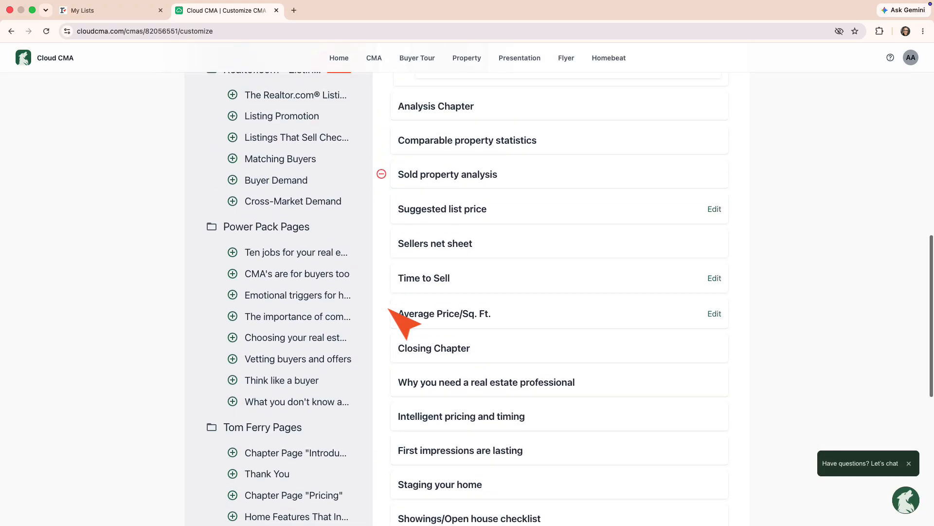
scroll(390, 309, "up", 8)
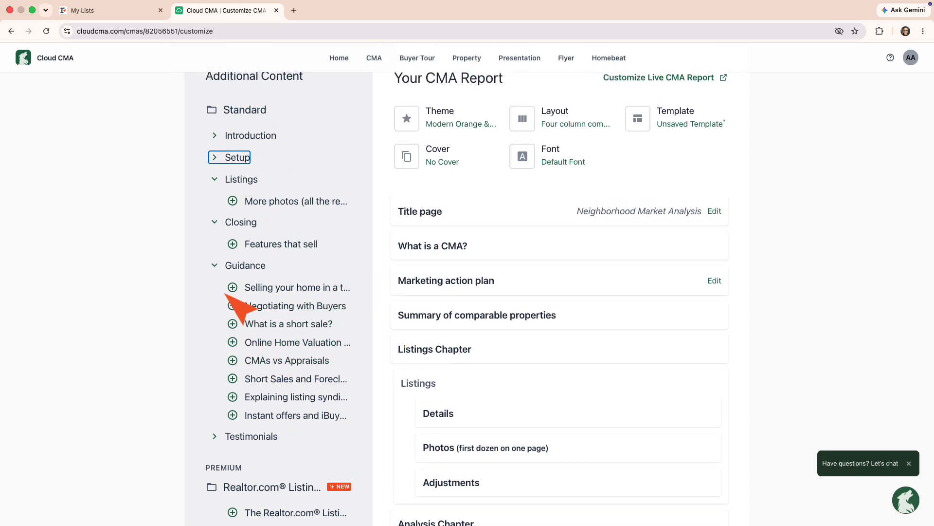
Step: Add the Features that sell and CMAs vs Appraisals pages to the report
left_click(233, 244)
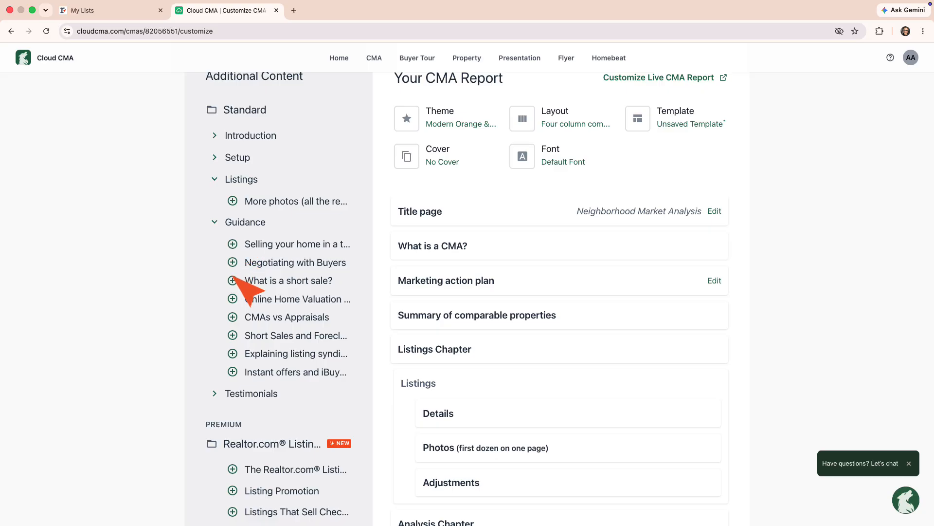
left_click(232, 317)
scroll(553, 428, "down", 10)
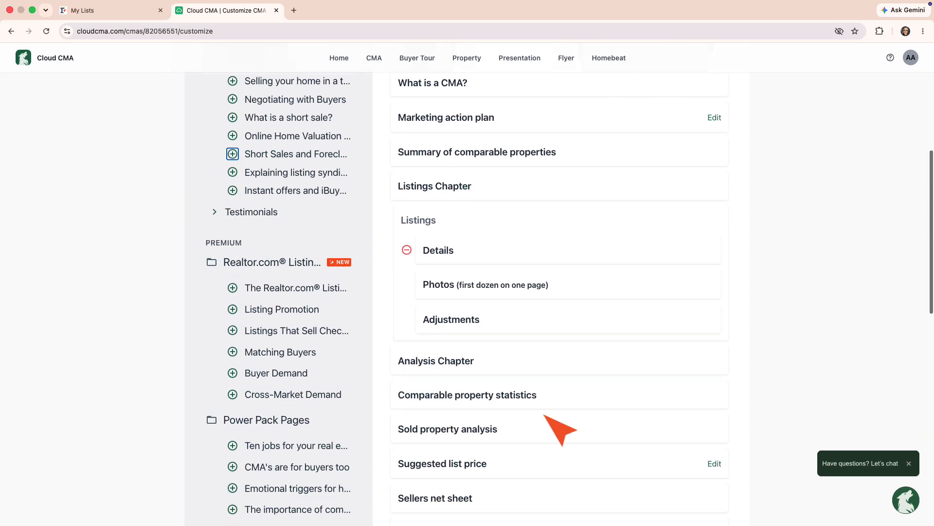
scroll(560, 429, "down", 5)
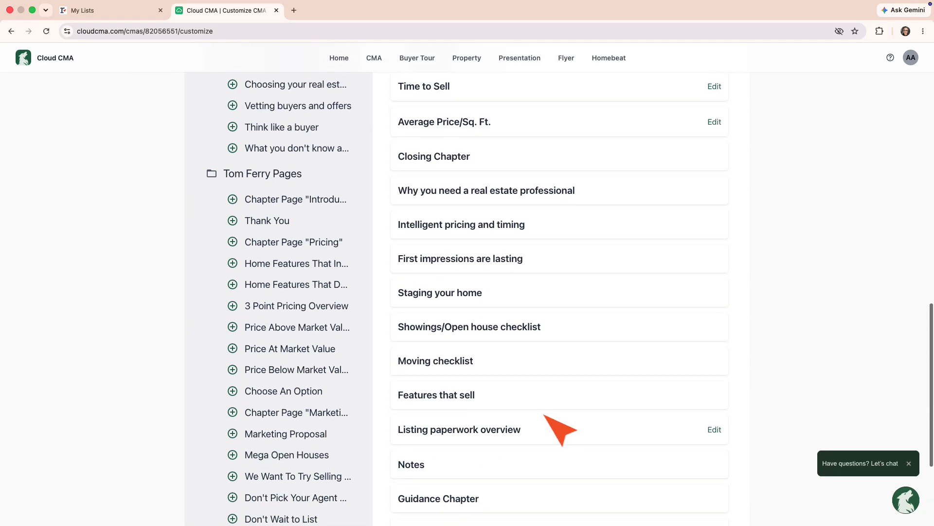
scroll(459, 412, "down", 2)
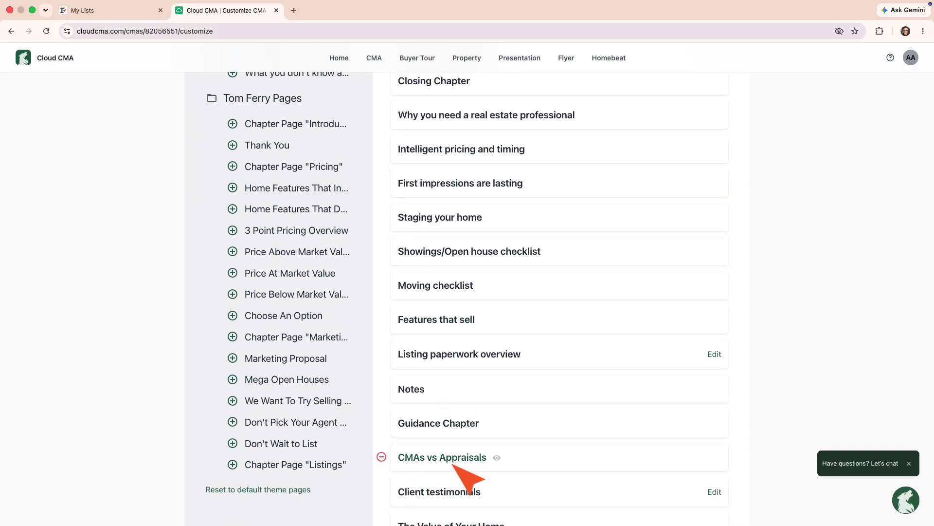
scroll(457, 443, "down", 1)
scroll(455, 428, "down", 1)
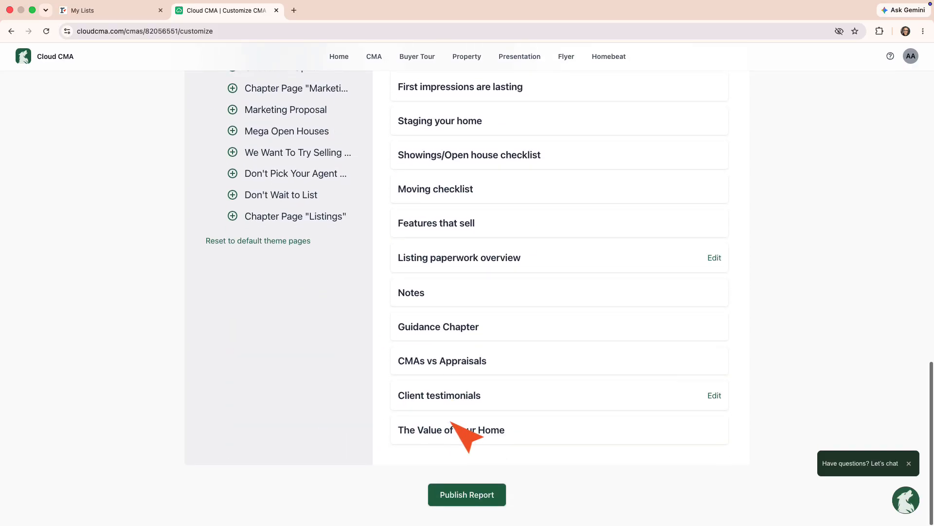
Step: Publish the customized report and open its PDF version in a new tab
left_click(469, 493)
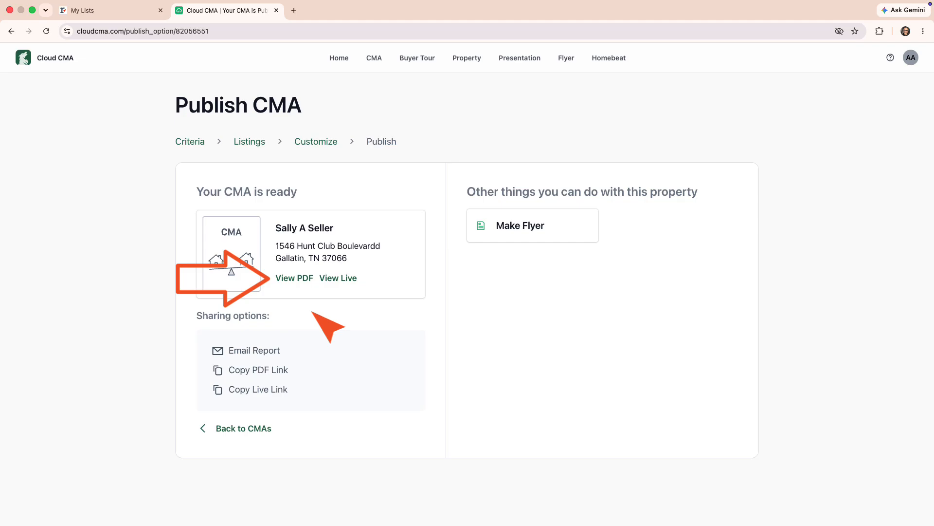
left_click(298, 278)
Step: Read through the PDF report from page 3 down to its Listings section
scroll(298, 281, "down", 6)
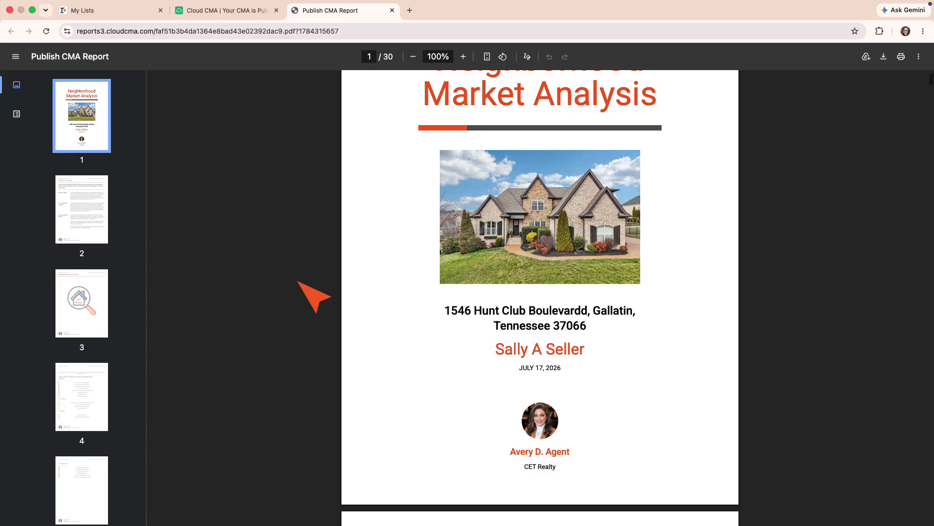
scroll(298, 282, "down", 8)
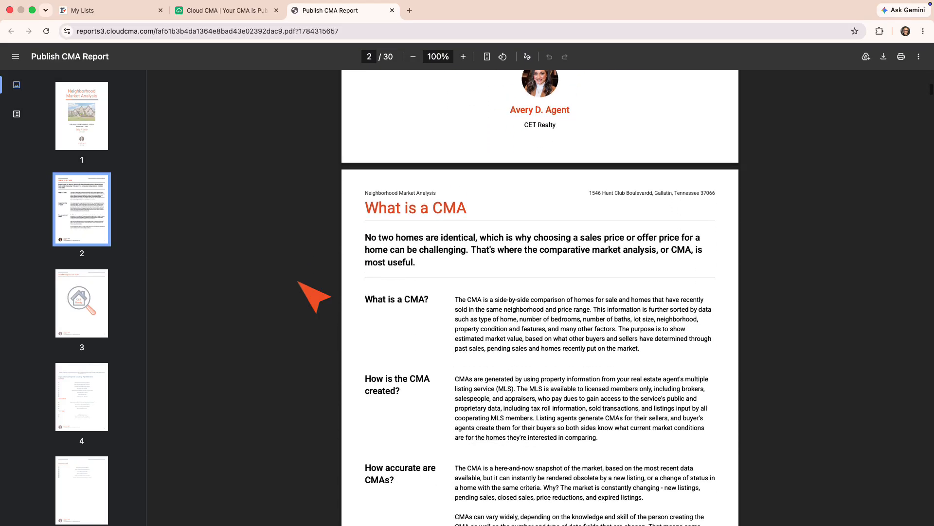
scroll(298, 282, "down", 7)
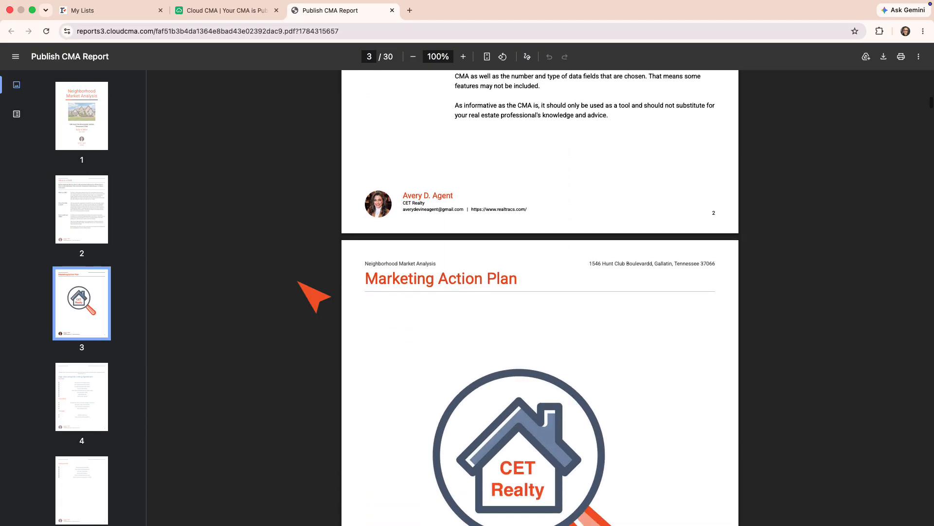
scroll(314, 296, "down", 8)
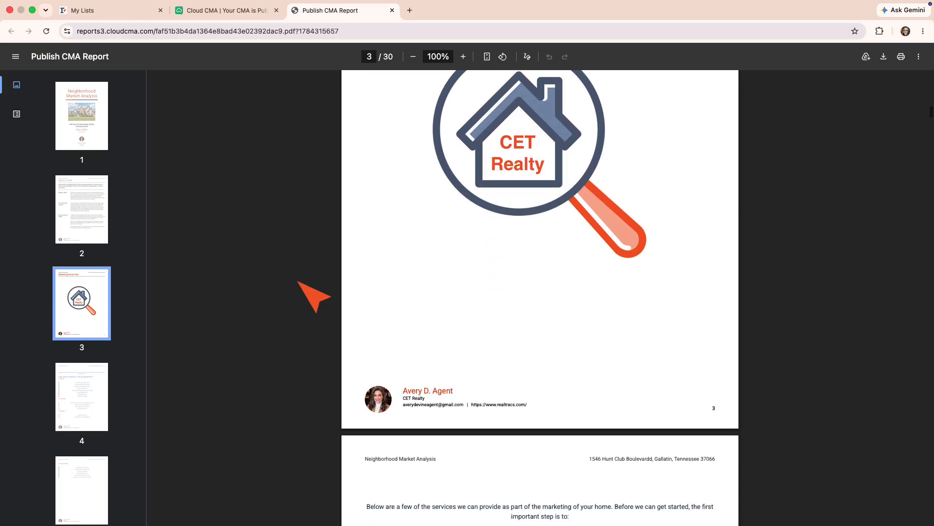
scroll(314, 295, "down", 6)
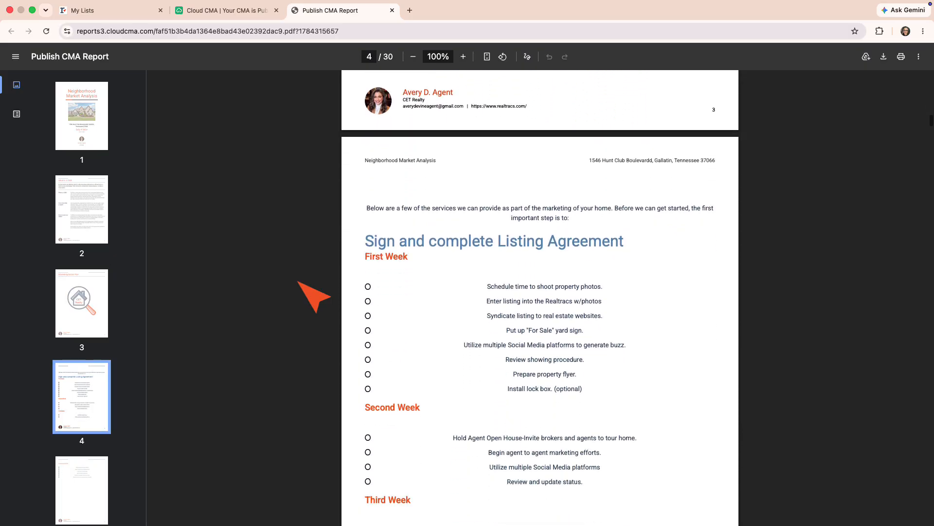
scroll(314, 295, "down", 8)
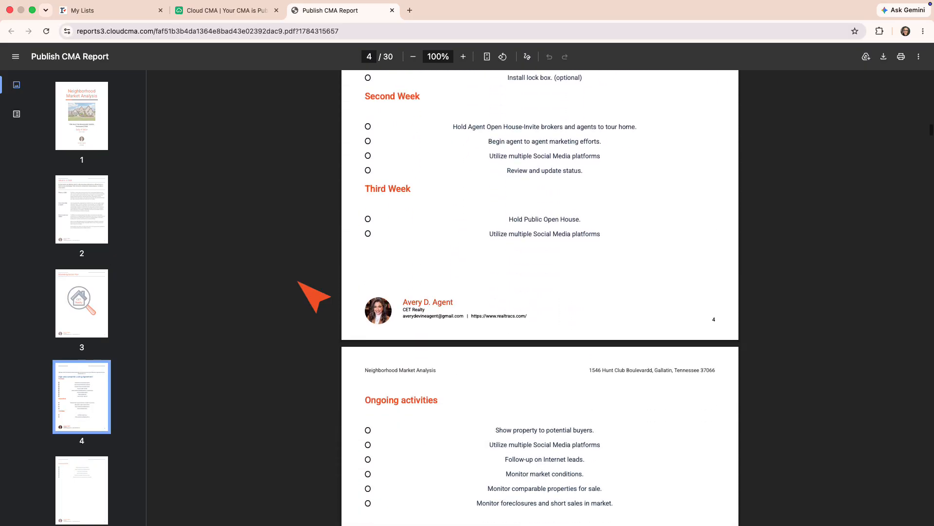
scroll(313, 295, "down", 8)
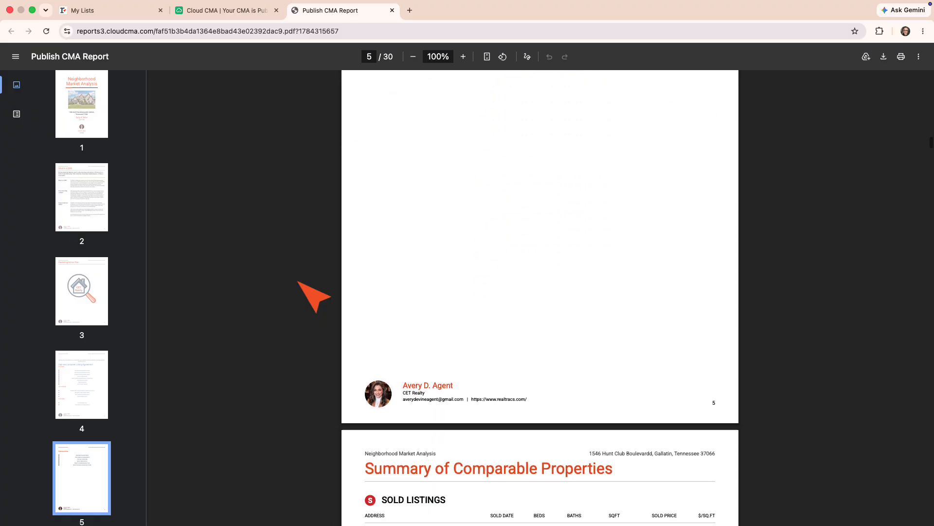
scroll(314, 295, "down", 7)
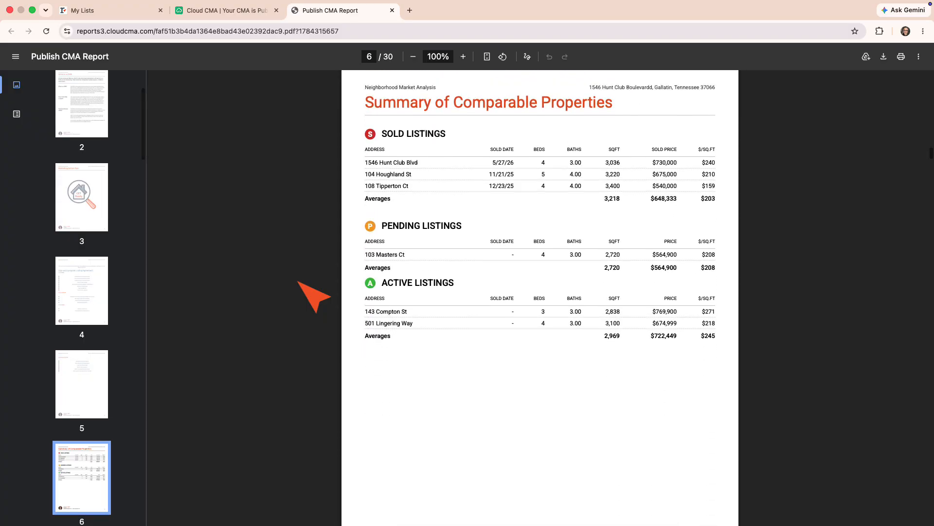
scroll(313, 295, "down", 7)
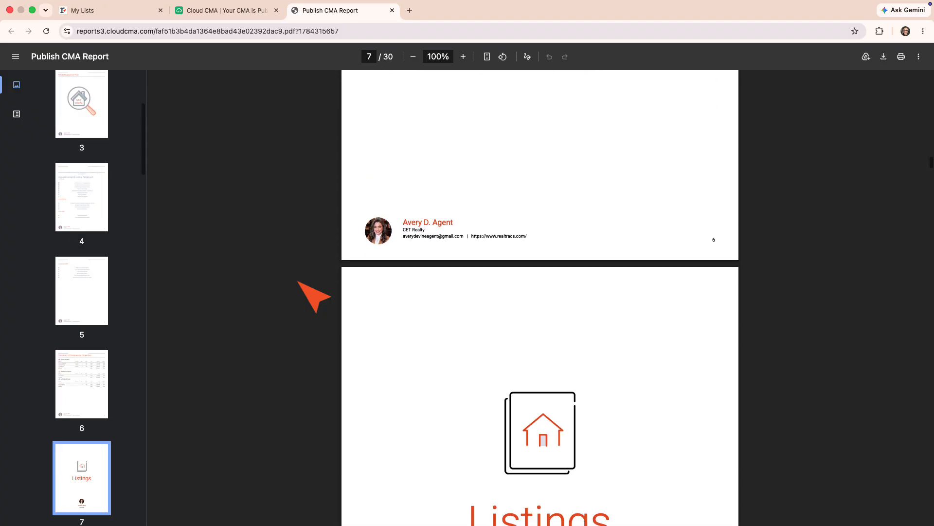
scroll(314, 295, "down", 8)
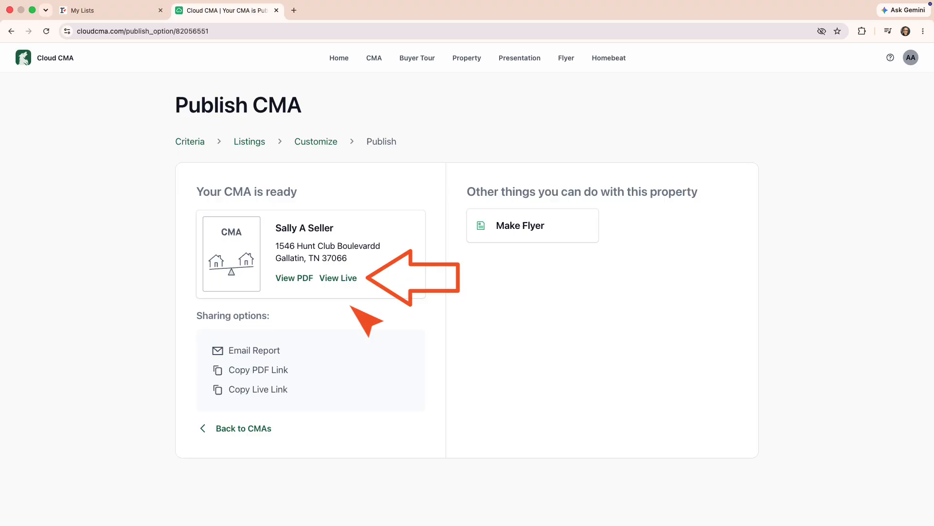
Step: Open the live report, start the presentation, and page through to the 6 Comparable Homes comparison
left_click(347, 277)
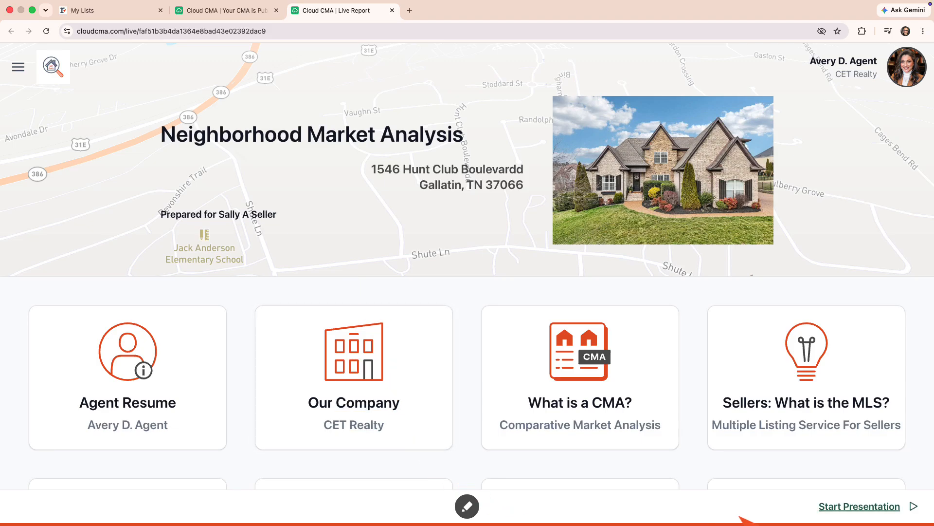
left_click(847, 507)
left_click(857, 507)
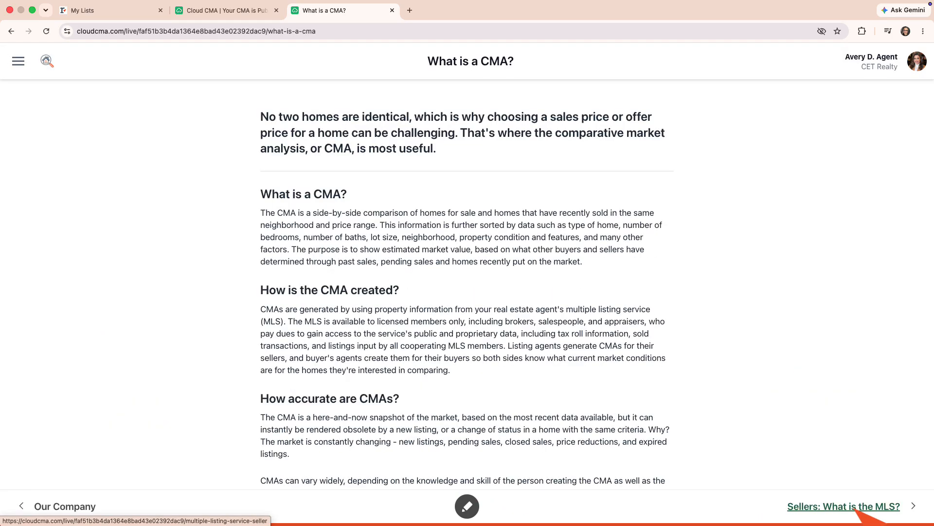
left_click(856, 507)
left_click(856, 507)
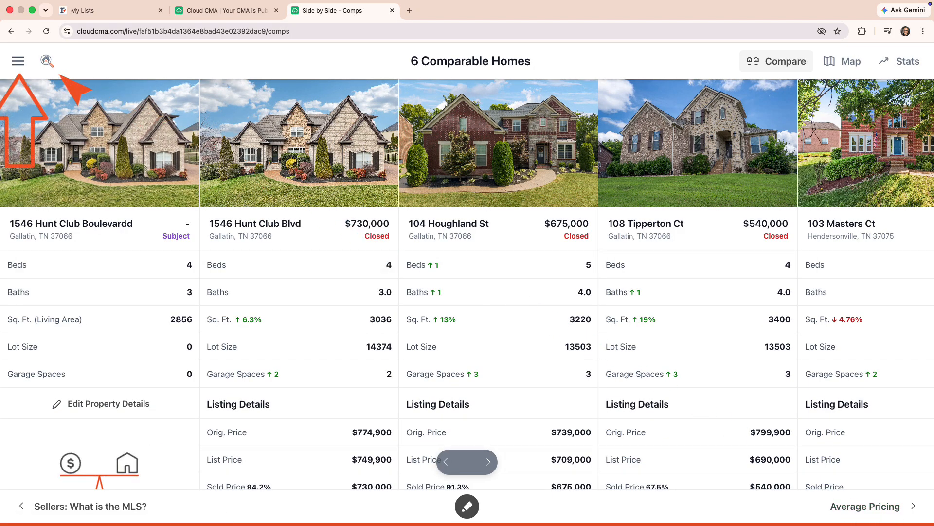
left_click(17, 60)
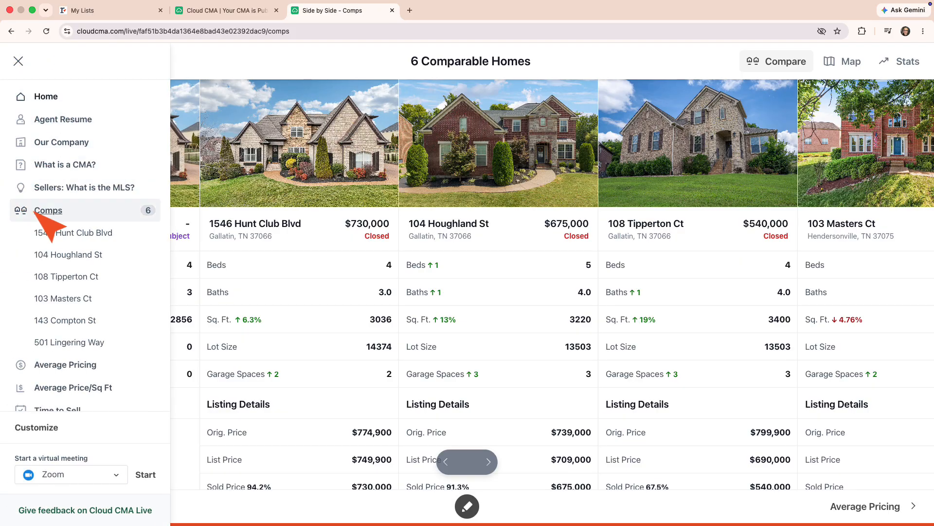
left_click(49, 188)
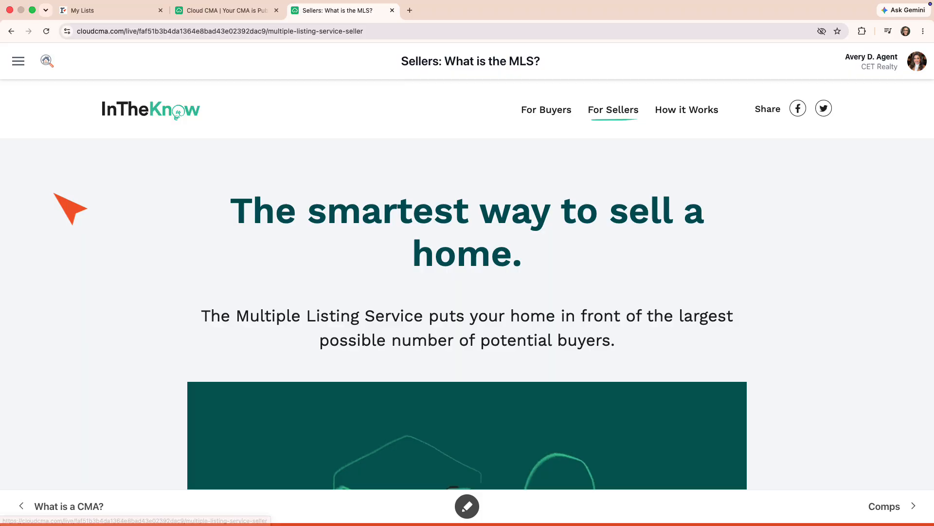
left_click(18, 60)
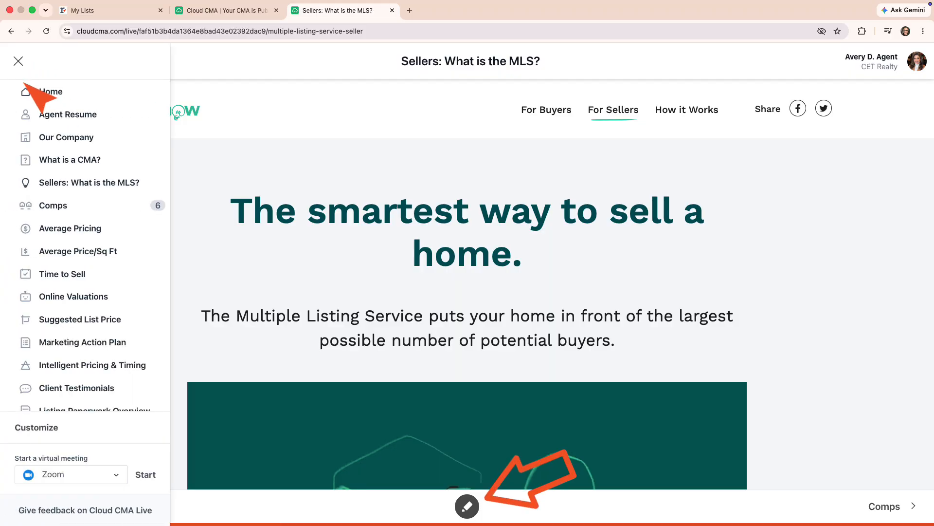
left_click(27, 205)
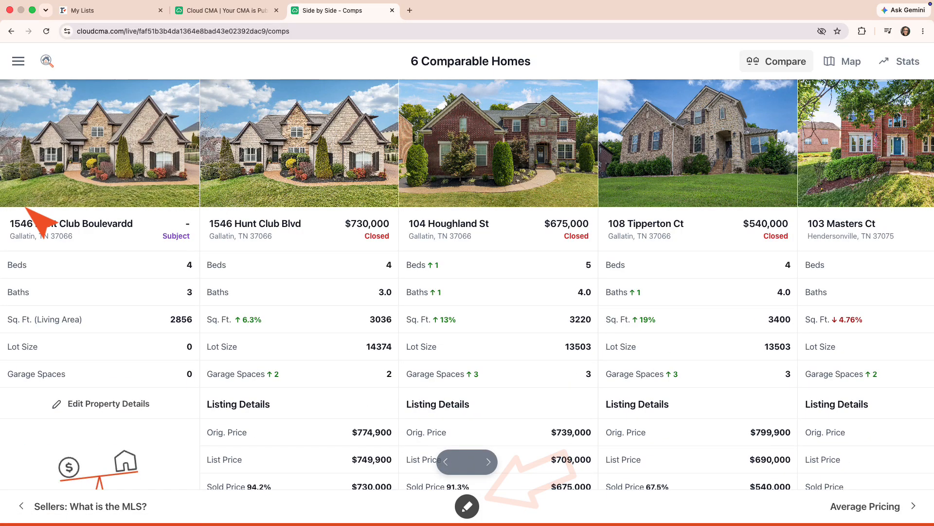
left_click(467, 506)
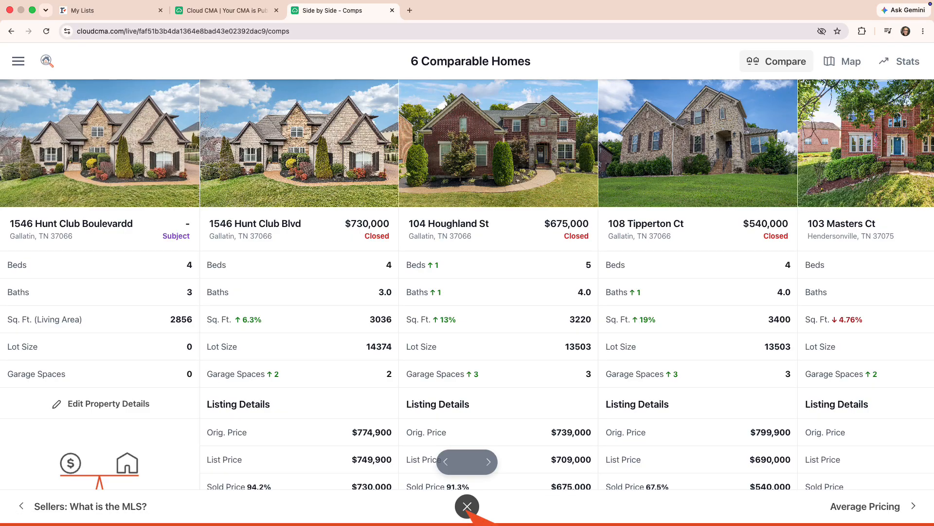
mouse_move(724, 398)
left_mouse_down()
mouse_move(657, 421)
mouse_move(678, 437)
left_mouse_up()
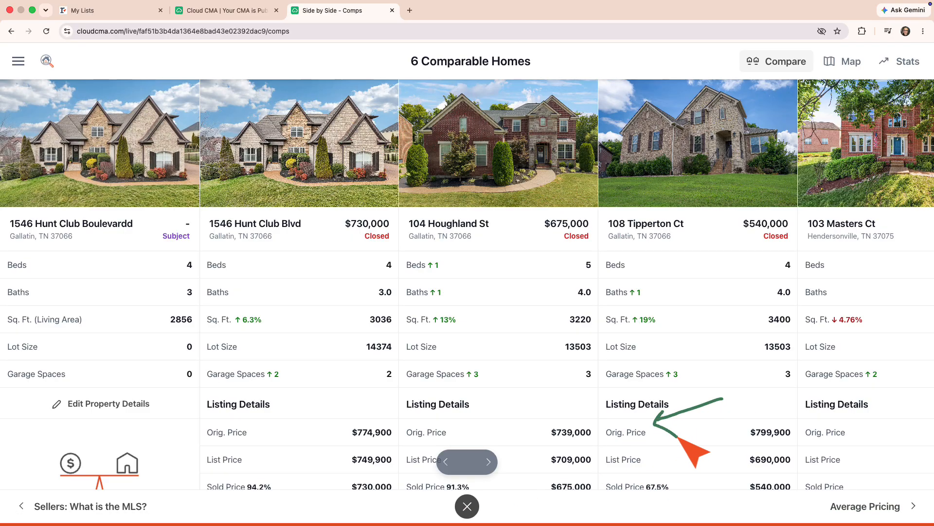
left_click(467, 507)
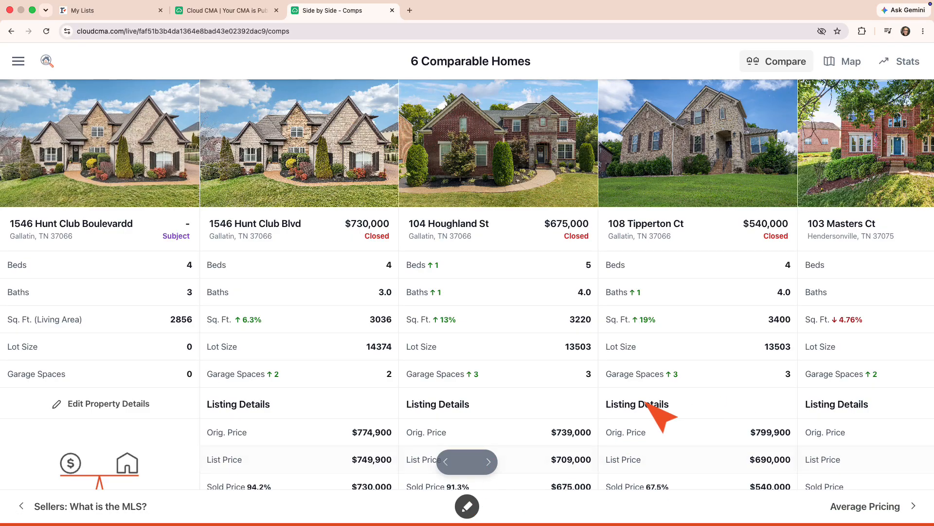
left_click(666, 226)
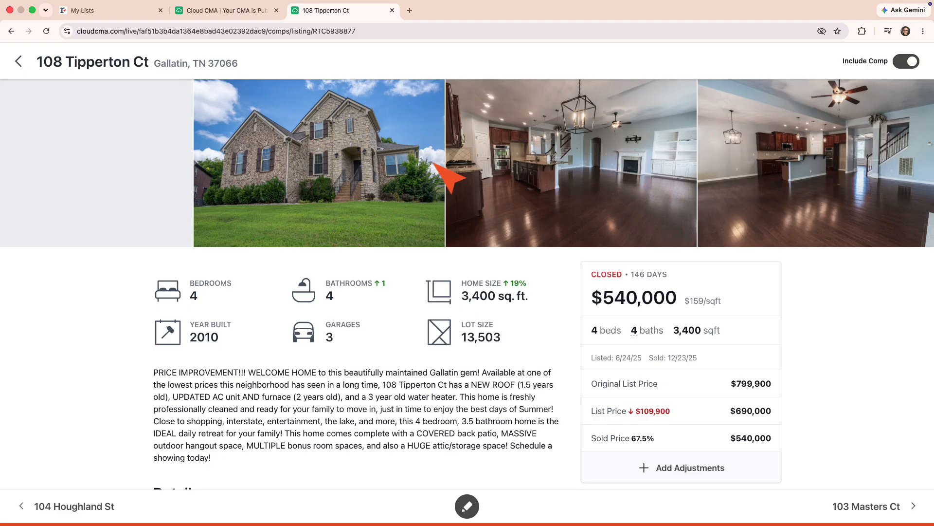
left_click(20, 62)
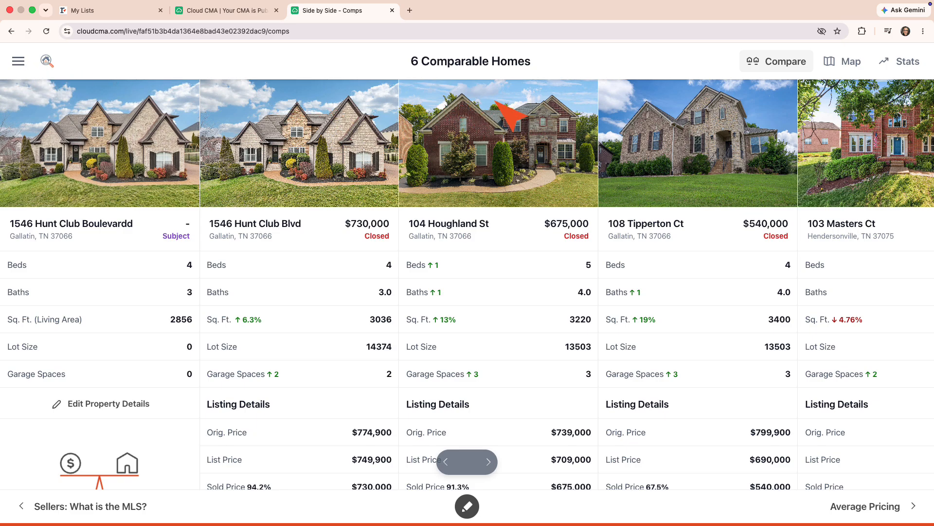
left_click(851, 62)
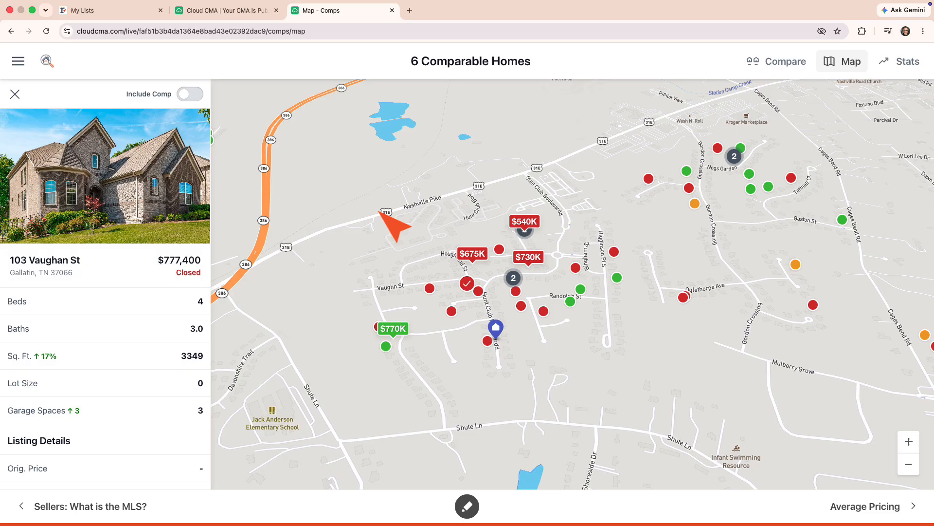
left_click(183, 97)
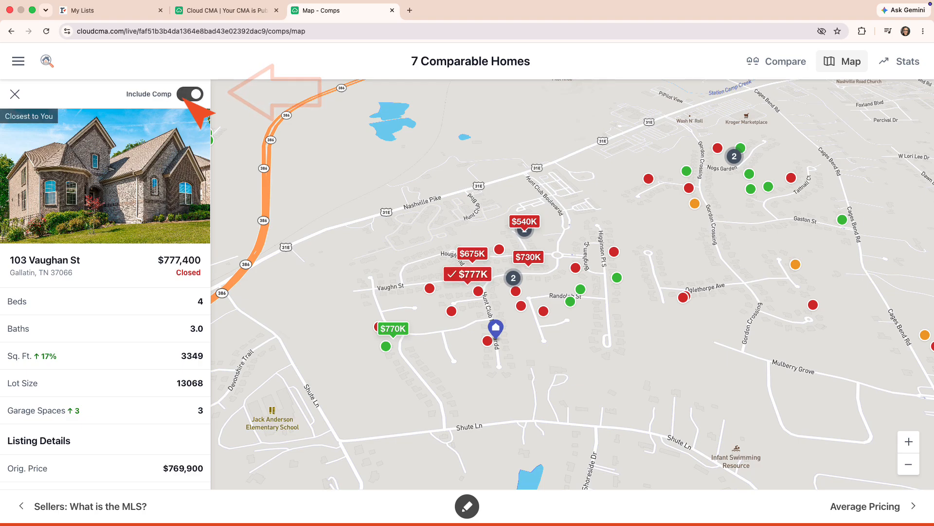
left_click(15, 94)
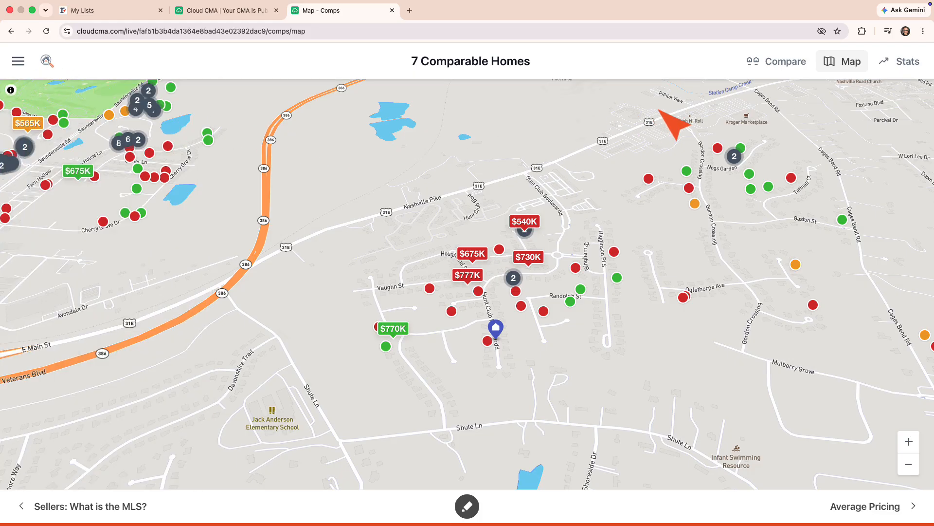
Step: Show the Stats for all 7 comps, then list the virtual-meeting service options in the menu
left_click(907, 63)
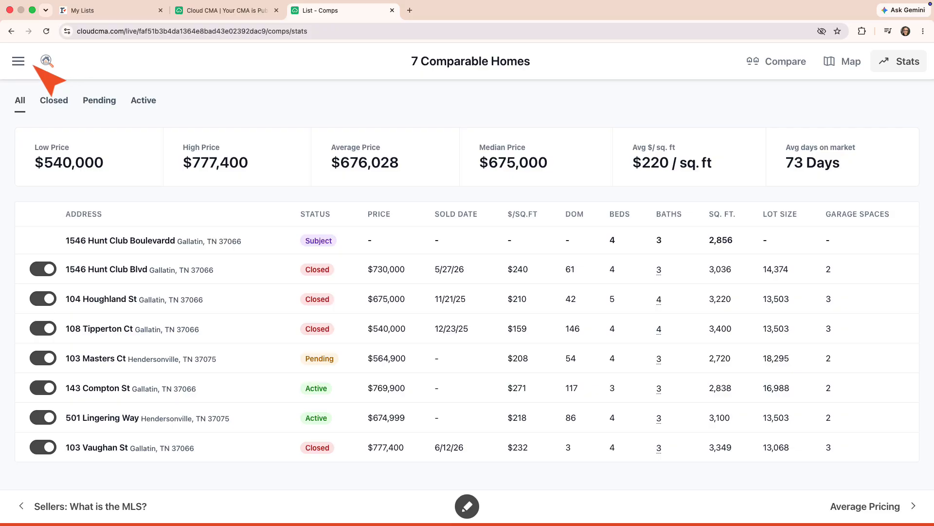
left_click(18, 60)
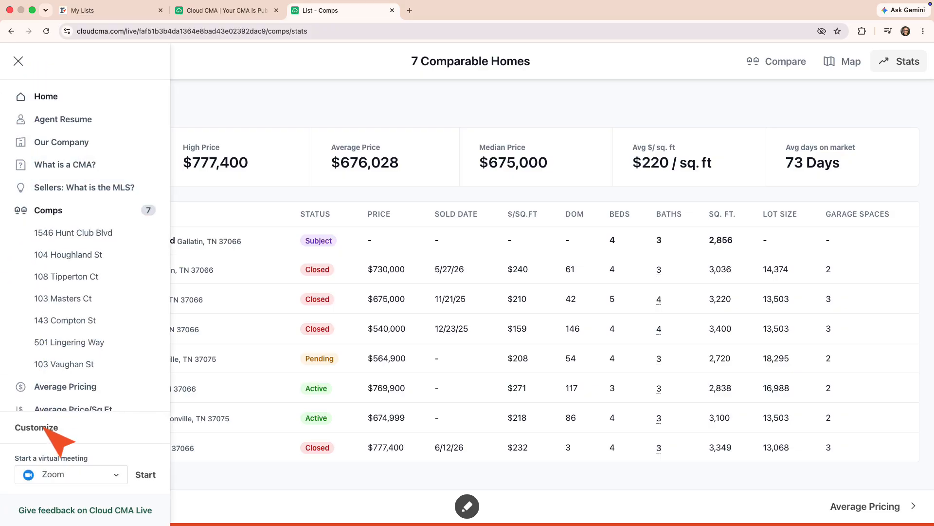
left_click(116, 475)
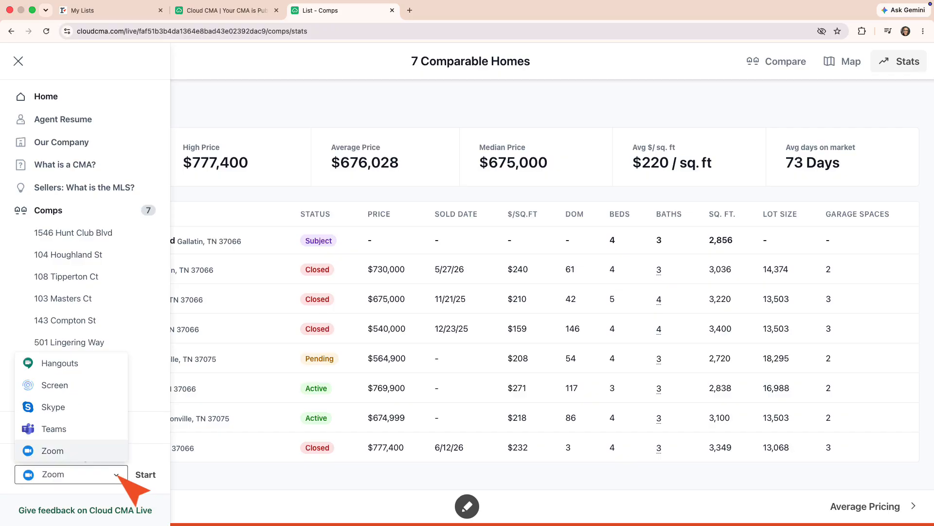